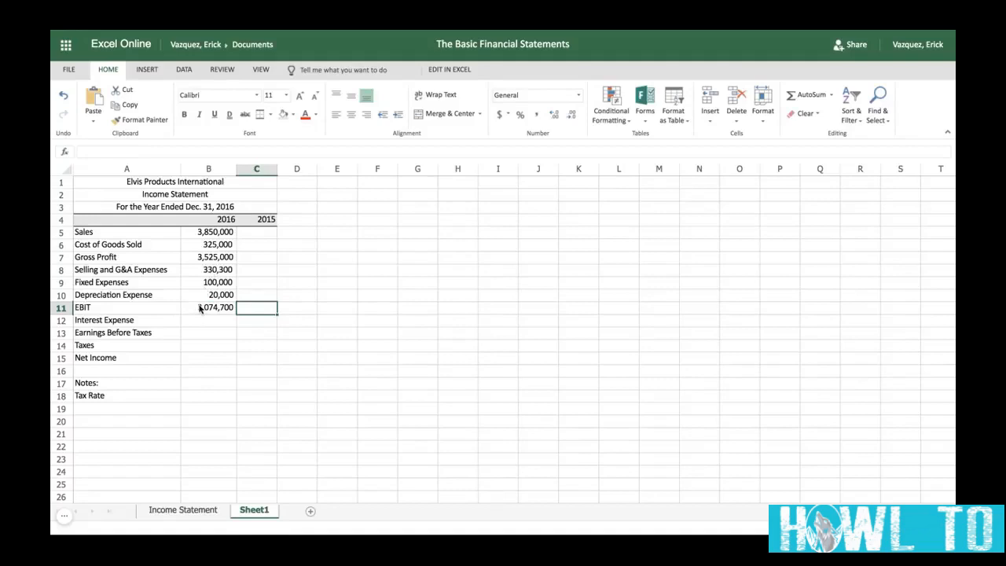
Correct the 2016 Cost of Goods Sold in cell B6 to 3,250,000
left_click(201, 248)
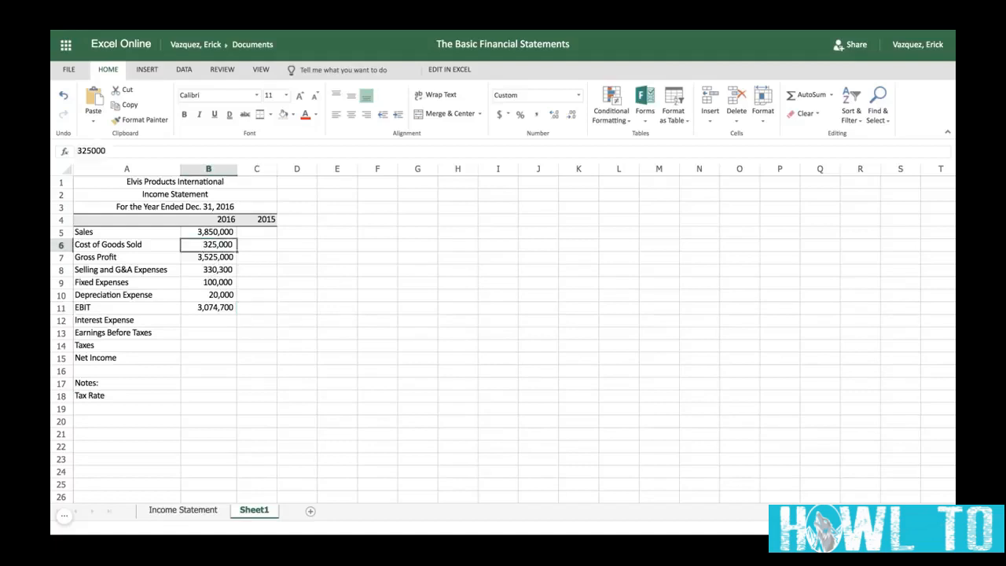
type("3")
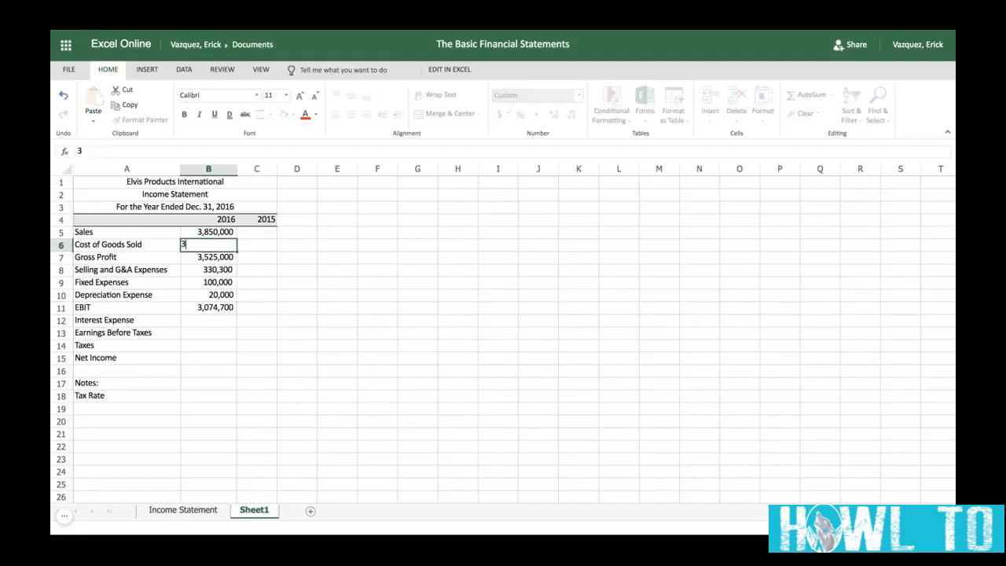
type(",250,")
type("0000")
key("Tab")
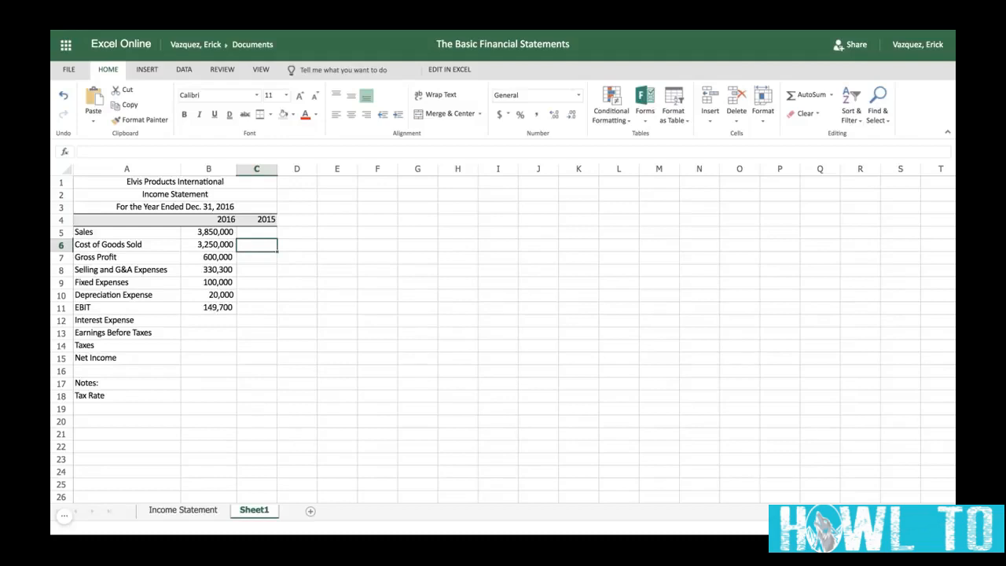
Enter 76,000 as the 2016 Interest Expense in cell B12
left_click(204, 334)
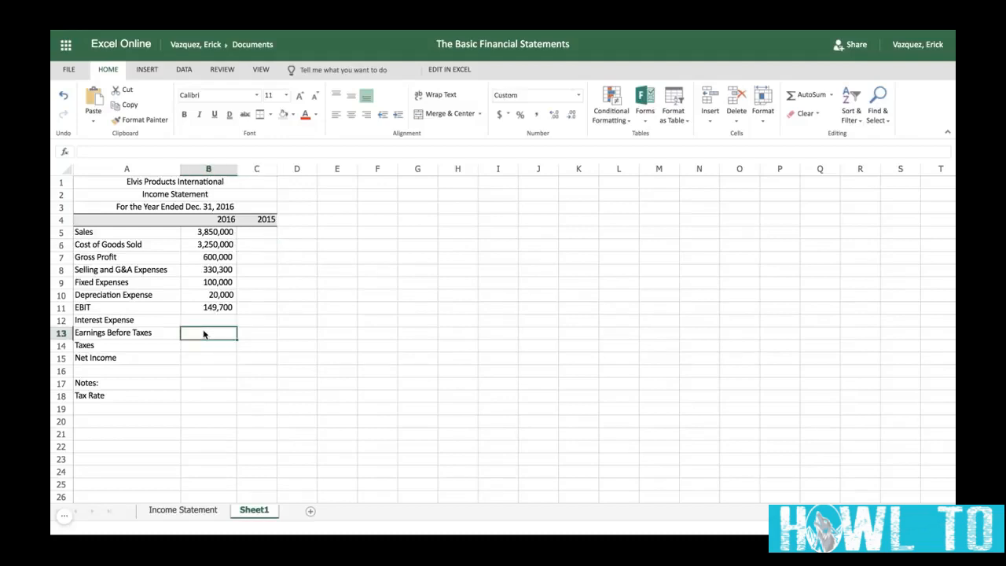
left_click(210, 321)
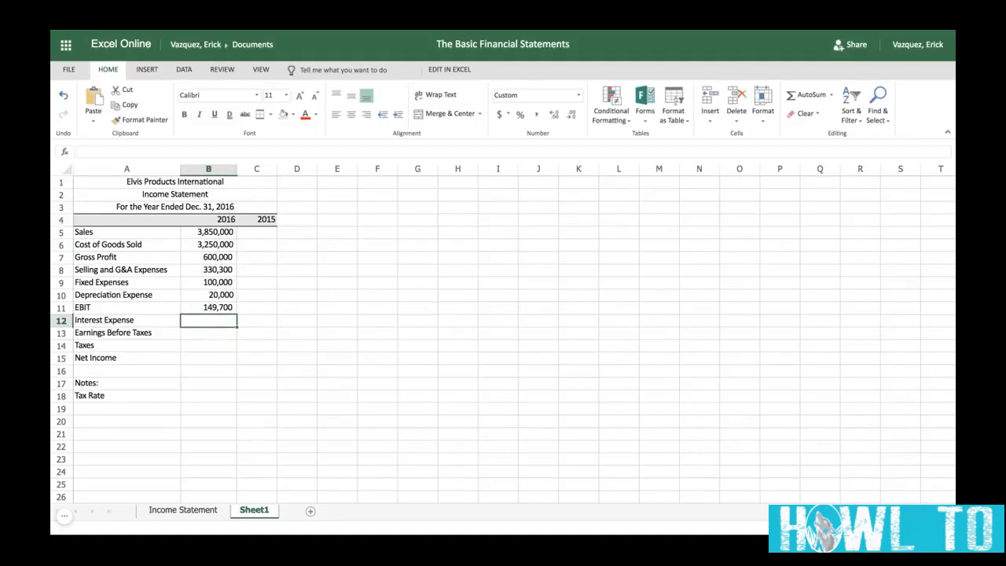
type("76")
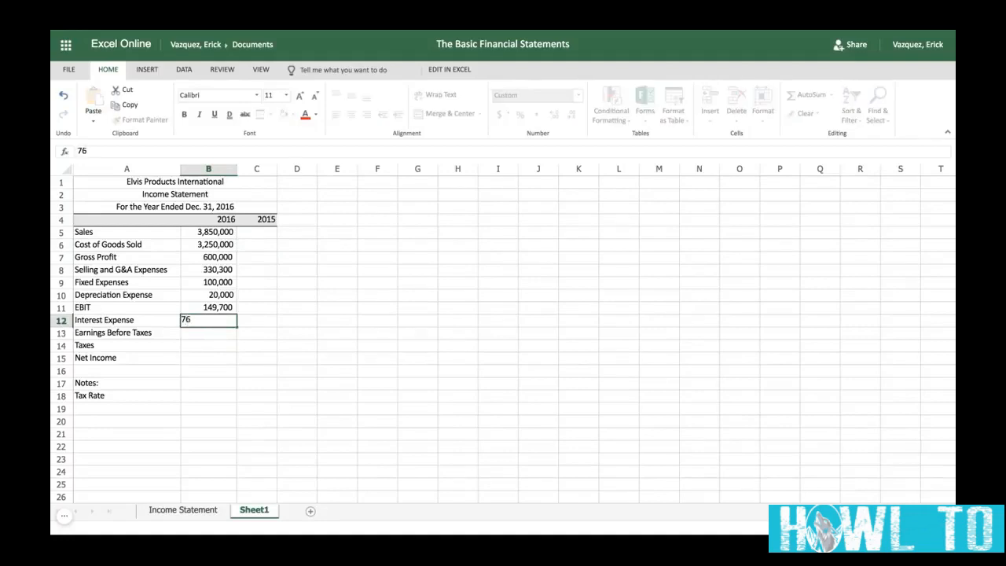
type("000")
key("Return")
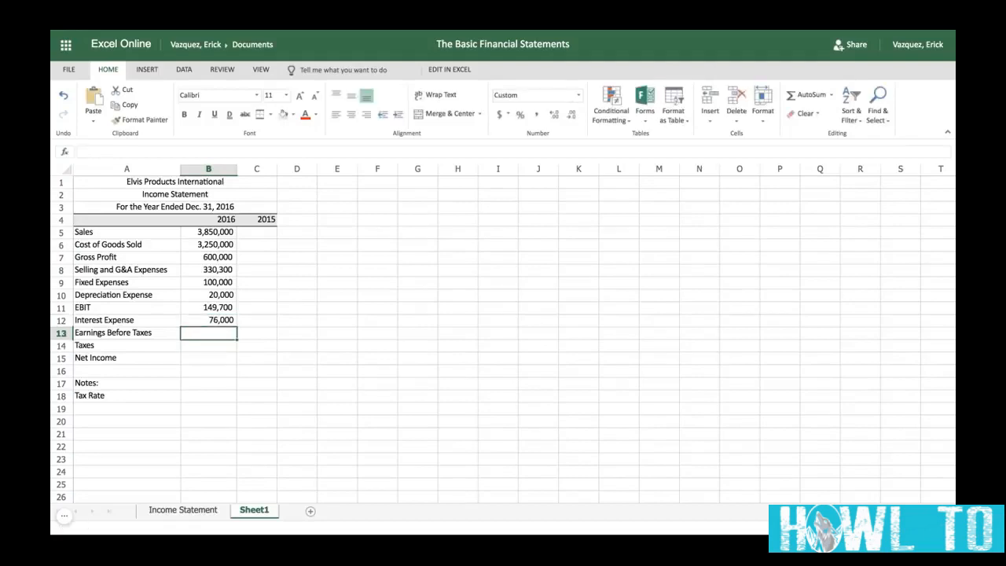
Calculate the 2016 Earnings Before Taxes in B13 as EBIT minus Interest Expense with =B11-B12
type("=")
left_click(224, 307)
type("-")
left_click(221, 321)
key("Tab")
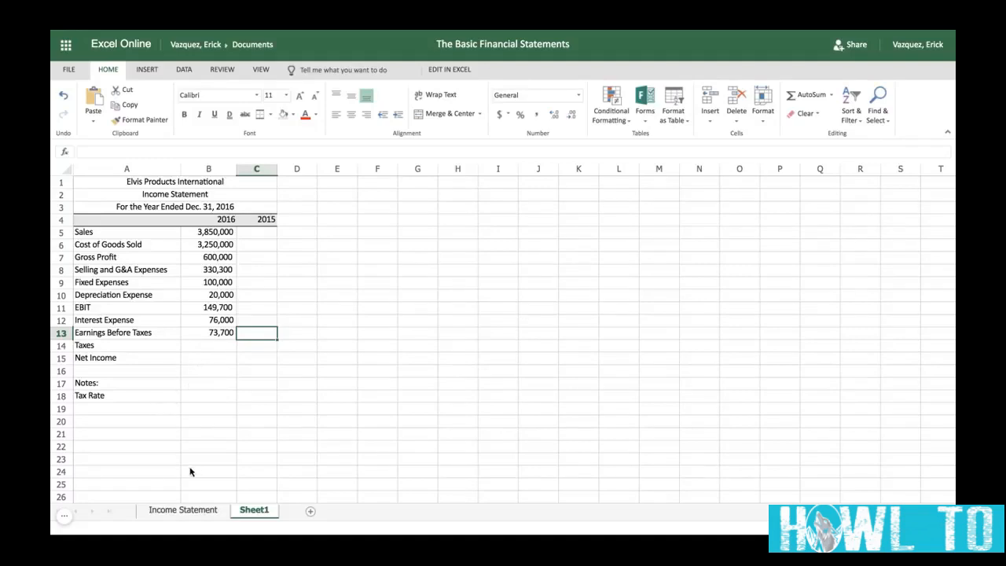
Check the tax rate on the Income Statement sheet and enter 40% as the Tax Rate in B18 of Sheet1
left_click(184, 509)
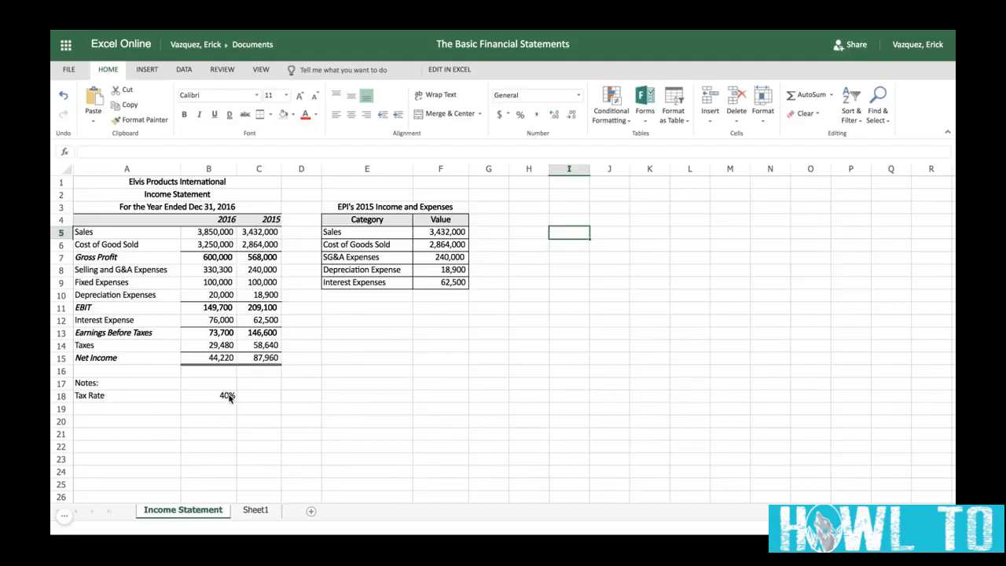
left_click(255, 509)
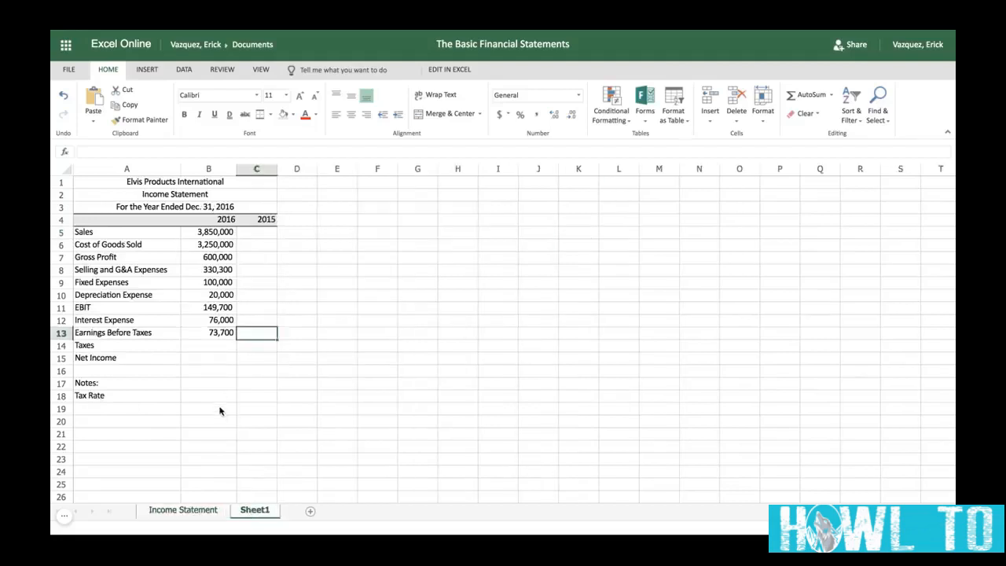
left_click(213, 398)
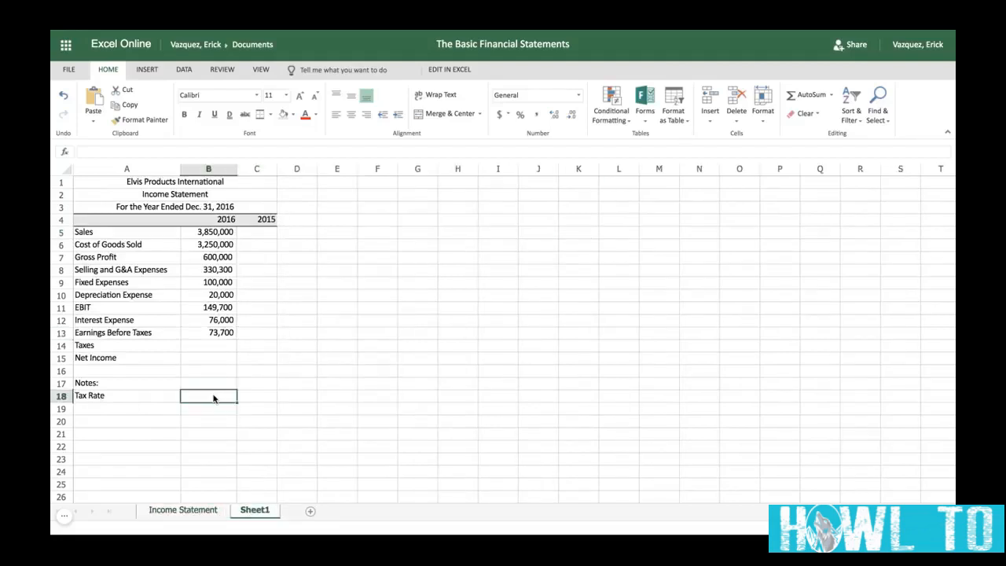
type("40%")
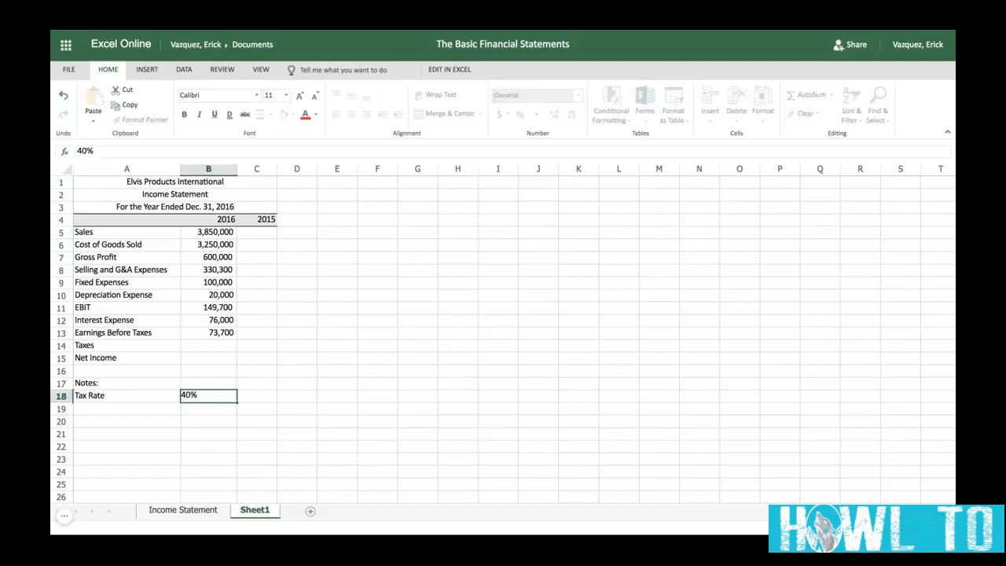
Calculate the 2016 Taxes in B14 as Earnings Before Taxes times the Tax Rate with =B13*B18
left_click(215, 346)
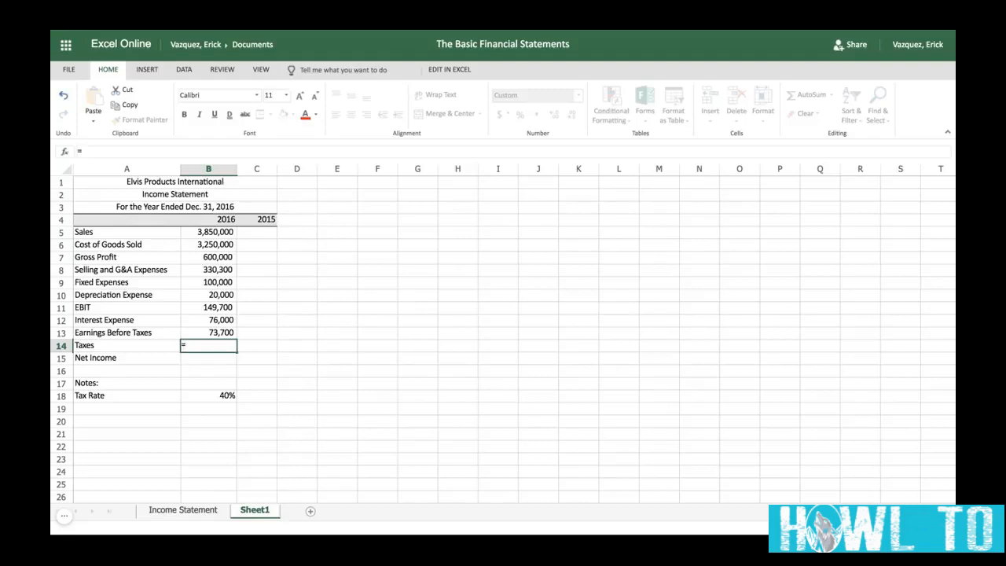
left_click(220, 336)
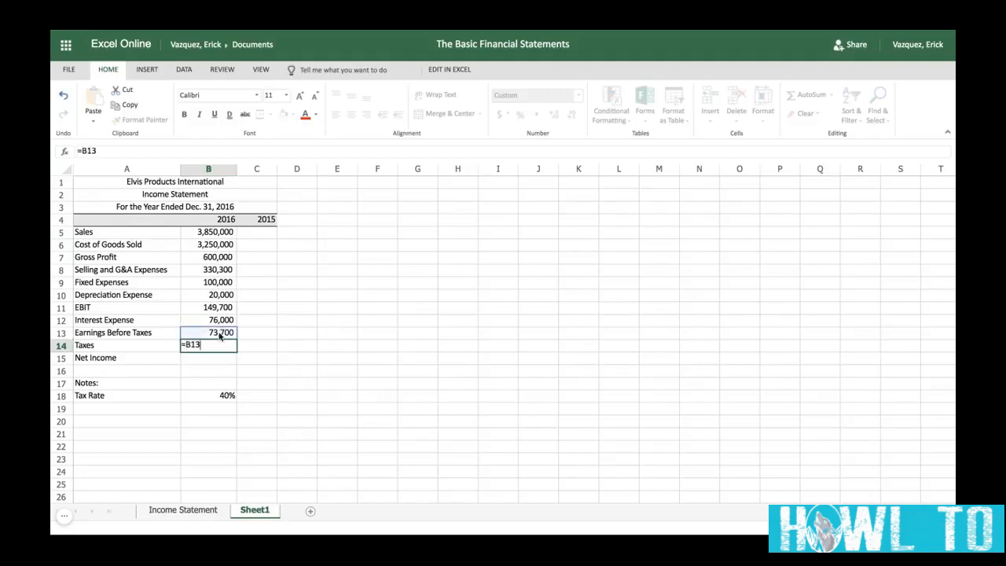
type("*")
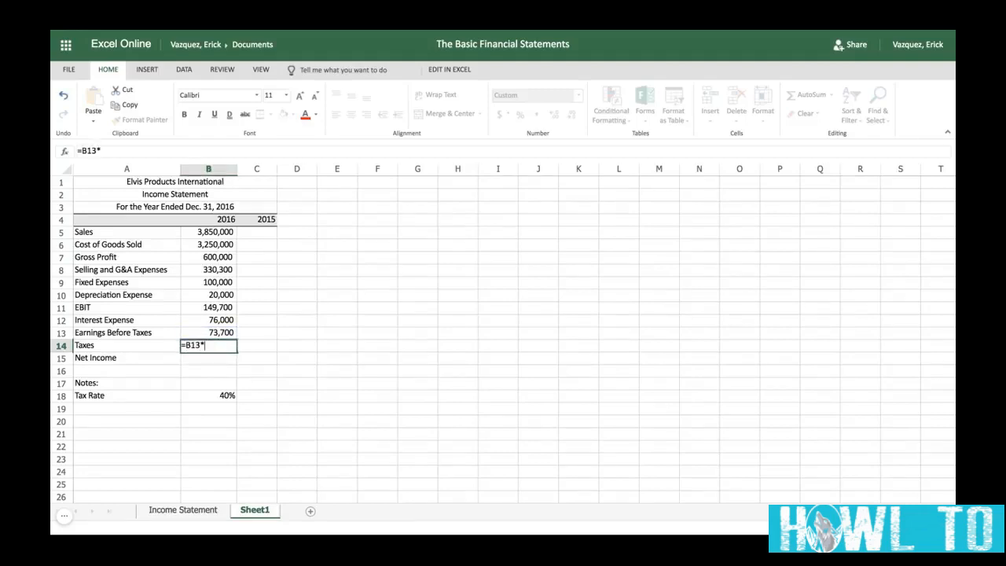
left_click(218, 396)
key("Tab")
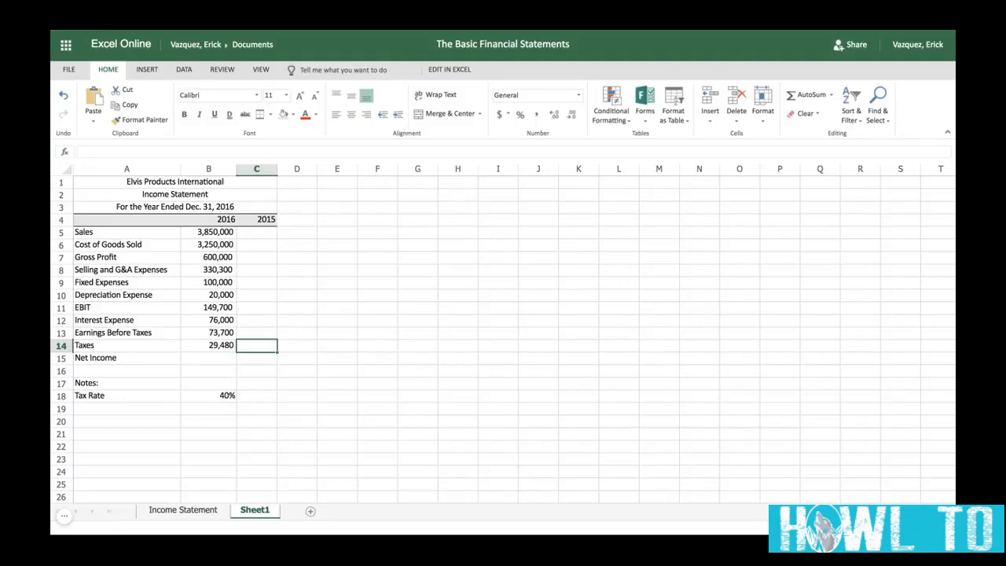
Calculate the 2016 Net Income in B15 as Earnings Before Taxes minus Taxes with =B13-B14
left_click(218, 359)
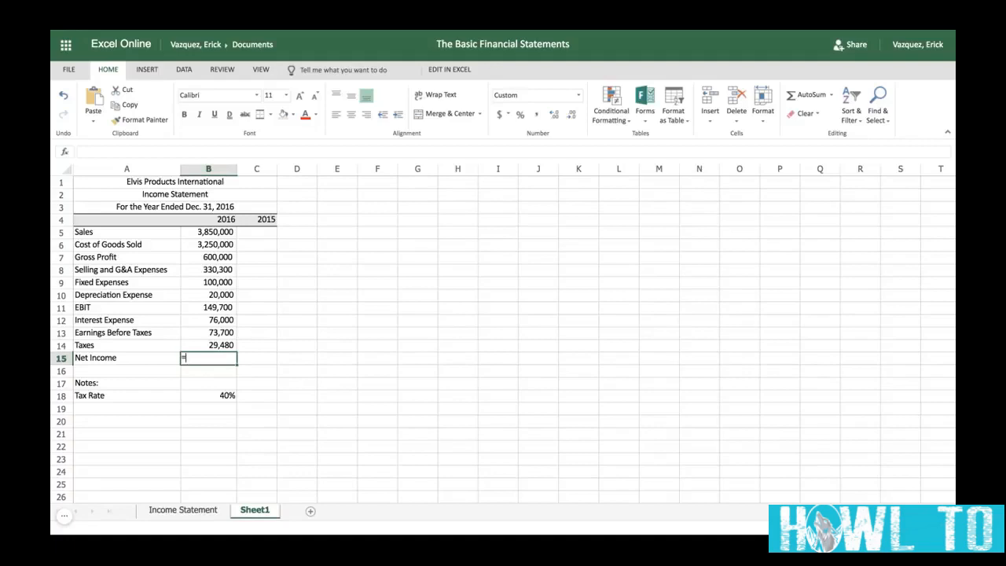
type("=")
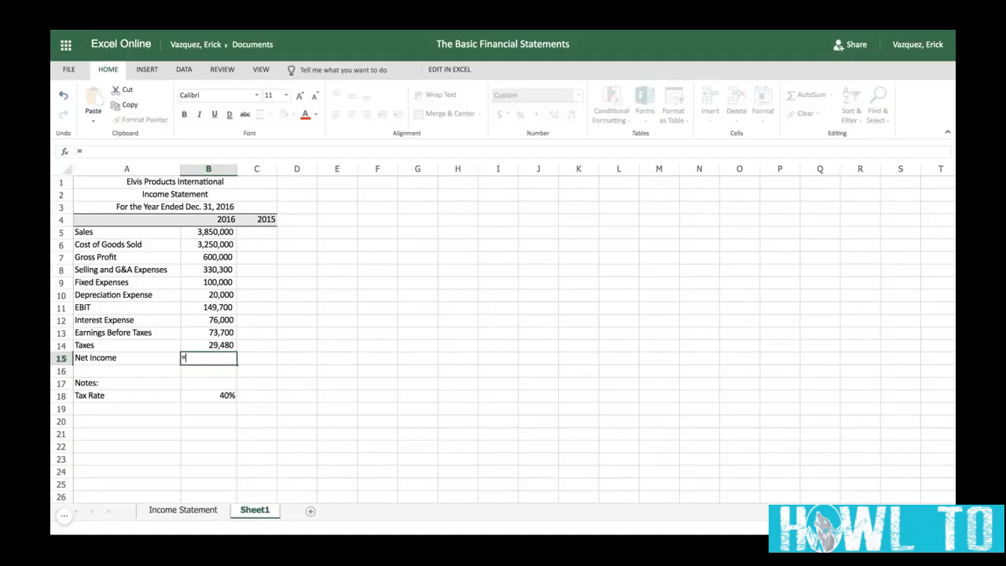
left_click(222, 336)
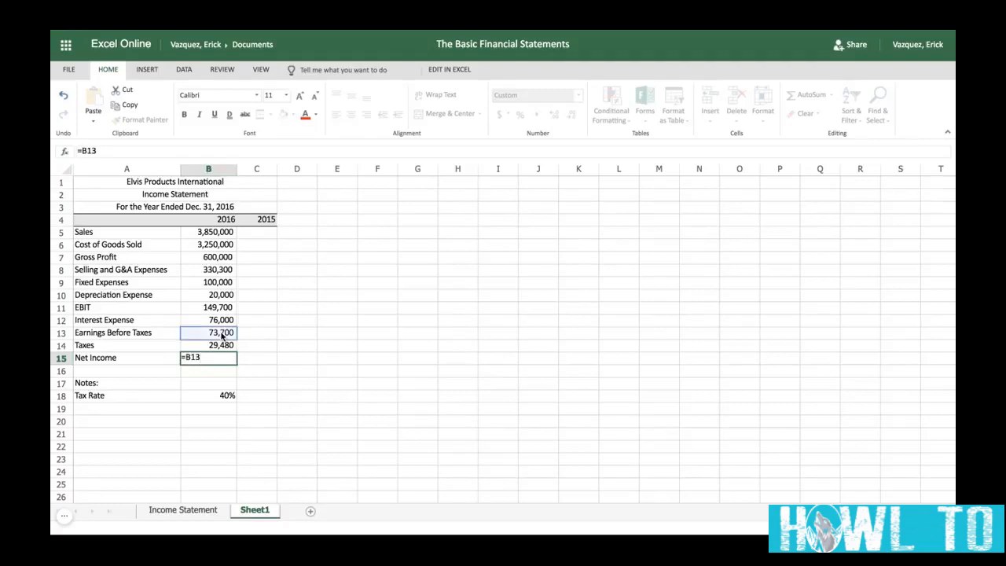
type("-")
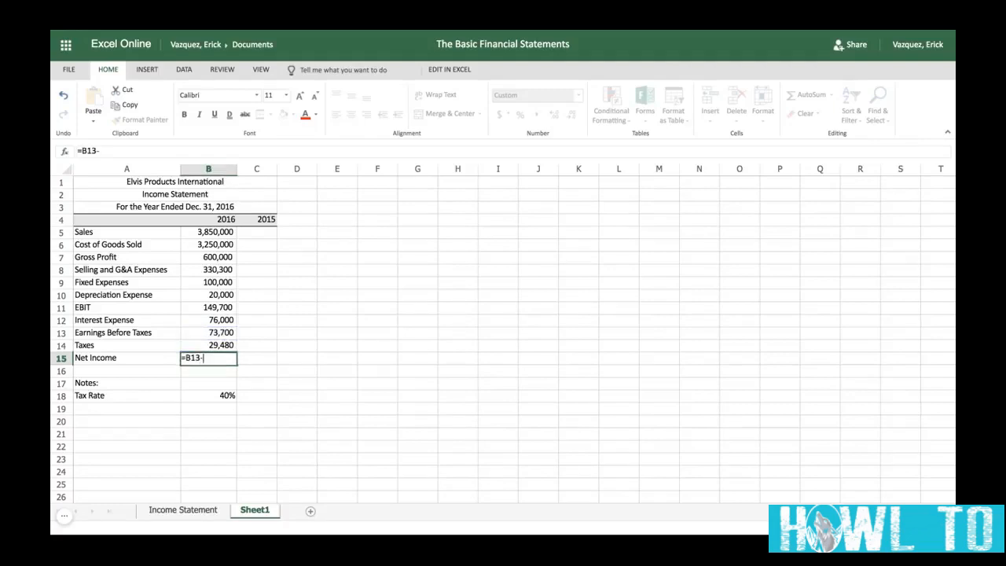
left_click(223, 347)
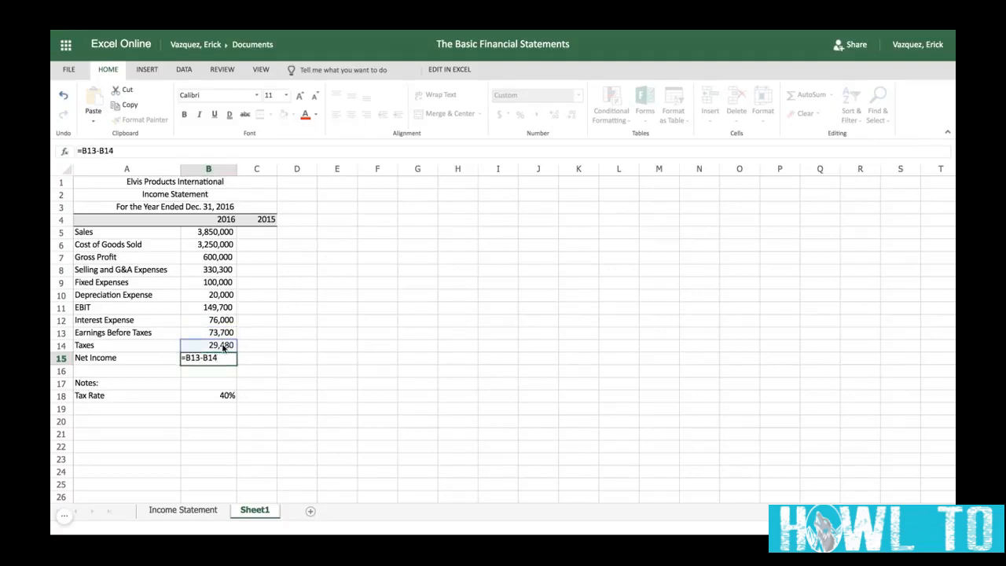
key("Tab")
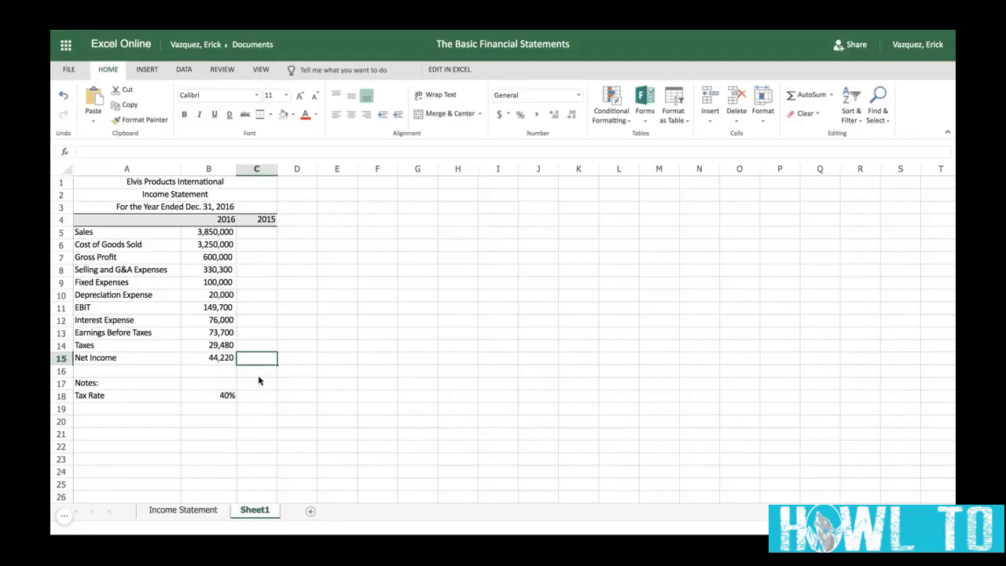
Copy the EPI's 2015 Income and Expenses table, E3:F9, from the Income Statement sheet to cell F4 of Sheet1
left_click(189, 512)
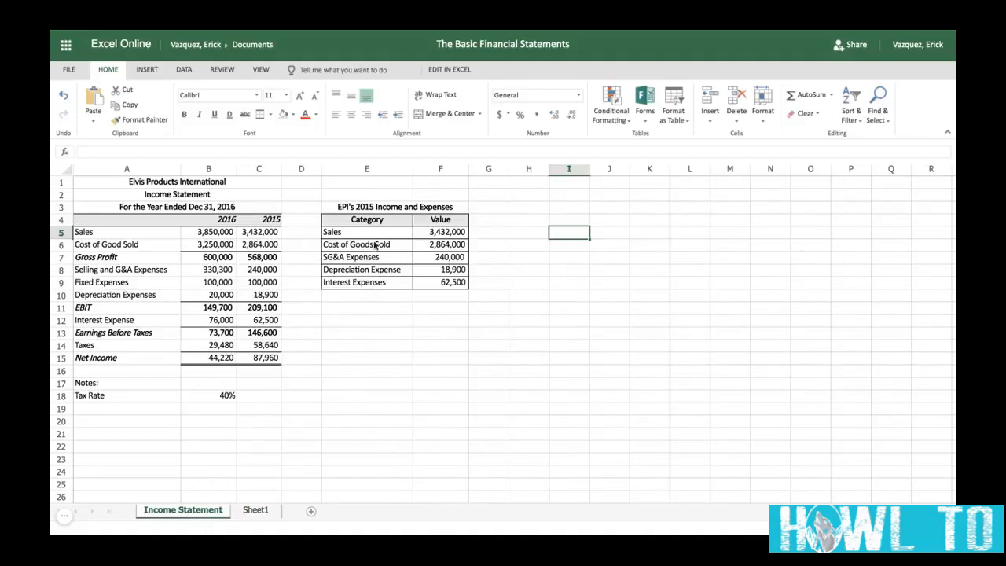
left_click(336, 207)
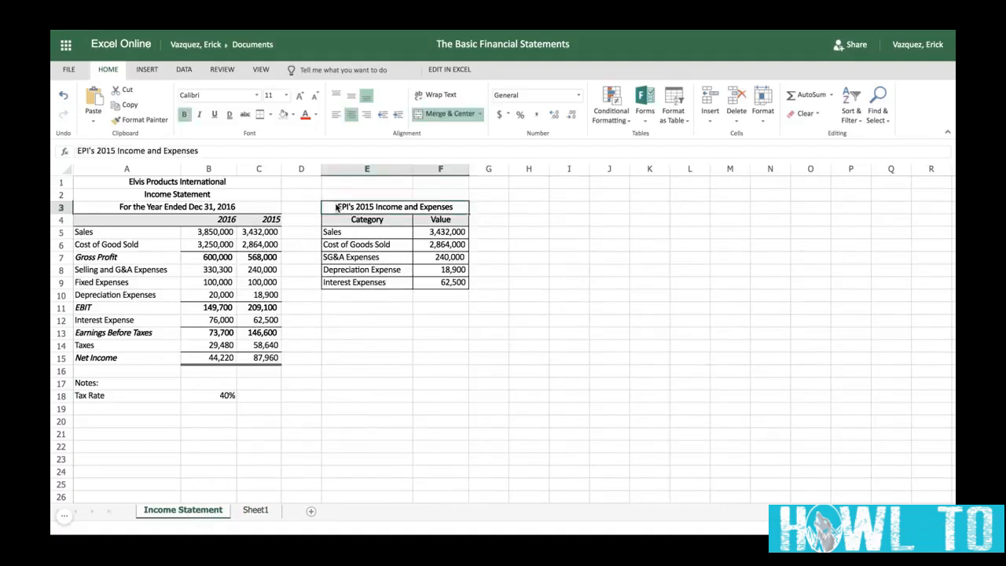
left_click_drag(336, 206, 444, 283)
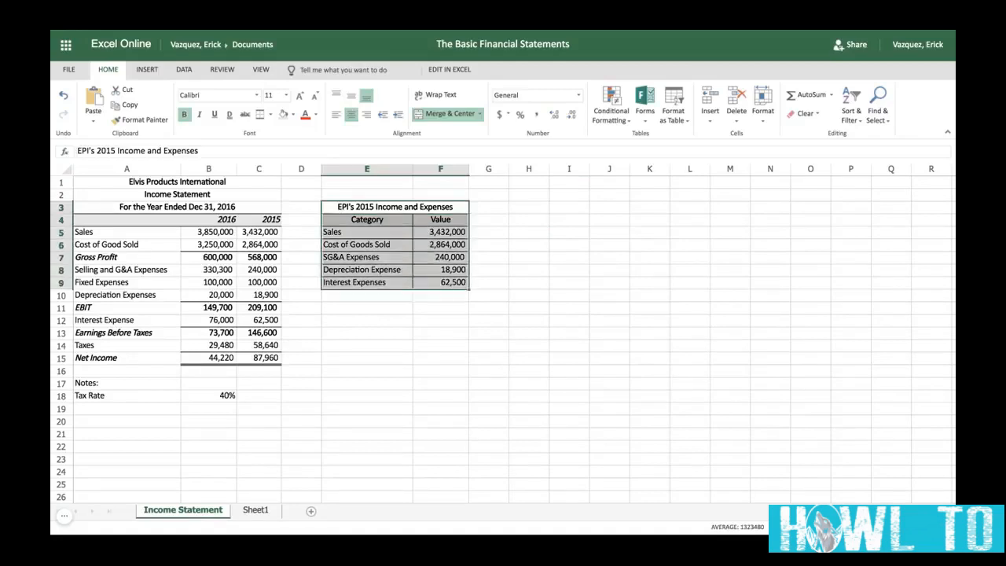
key("ctrl+c")
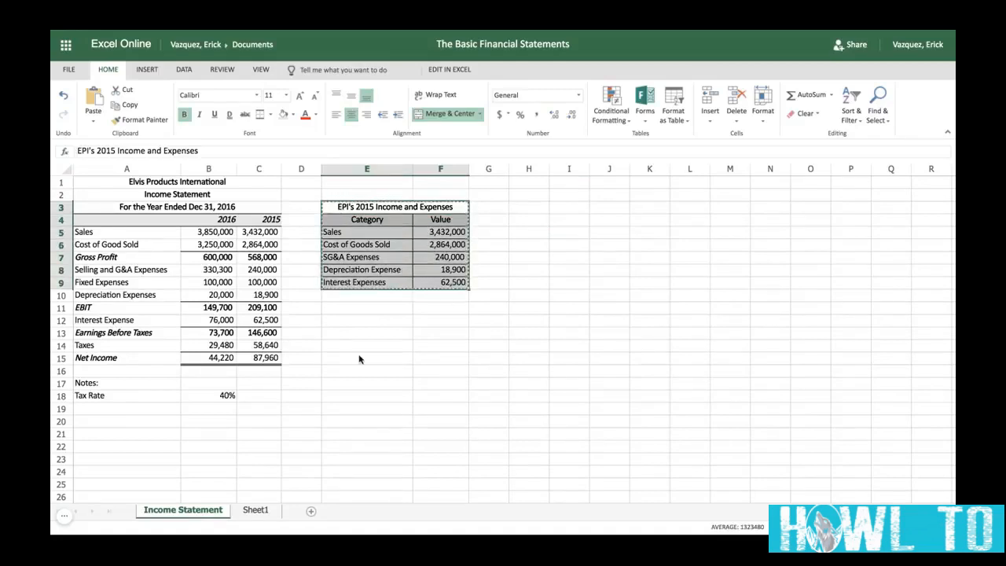
left_click(256, 511)
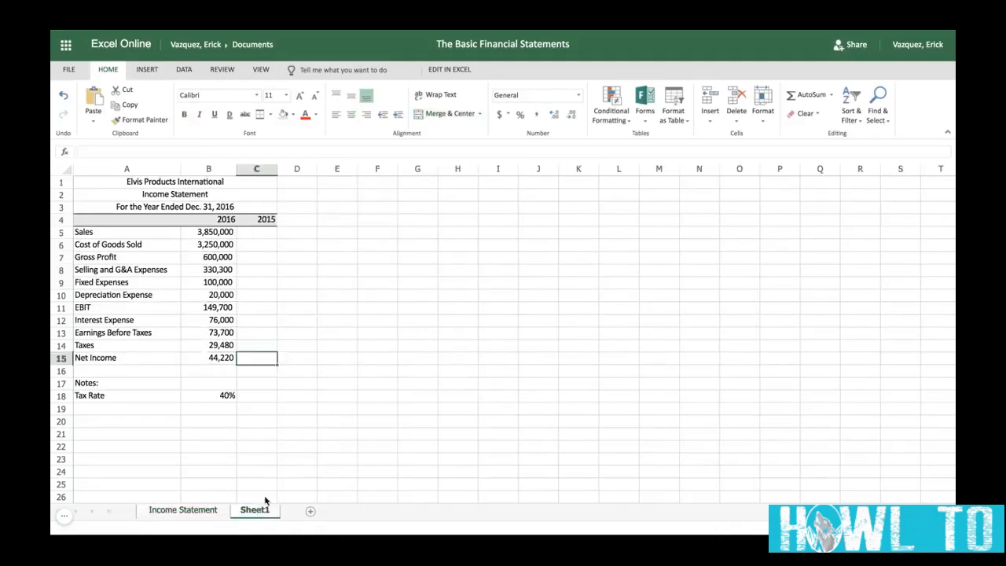
left_click(386, 220)
key("ctrl+c")
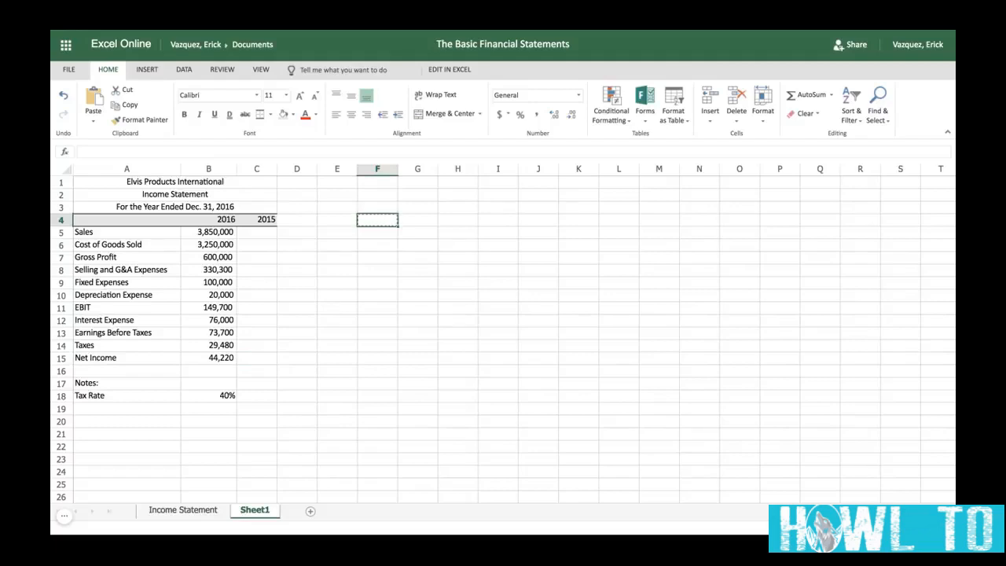
key("Escape")
left_click(183, 510)
right_click(368, 209)
left_click(385, 227)
left_click(254, 509)
key("ctrl+v")
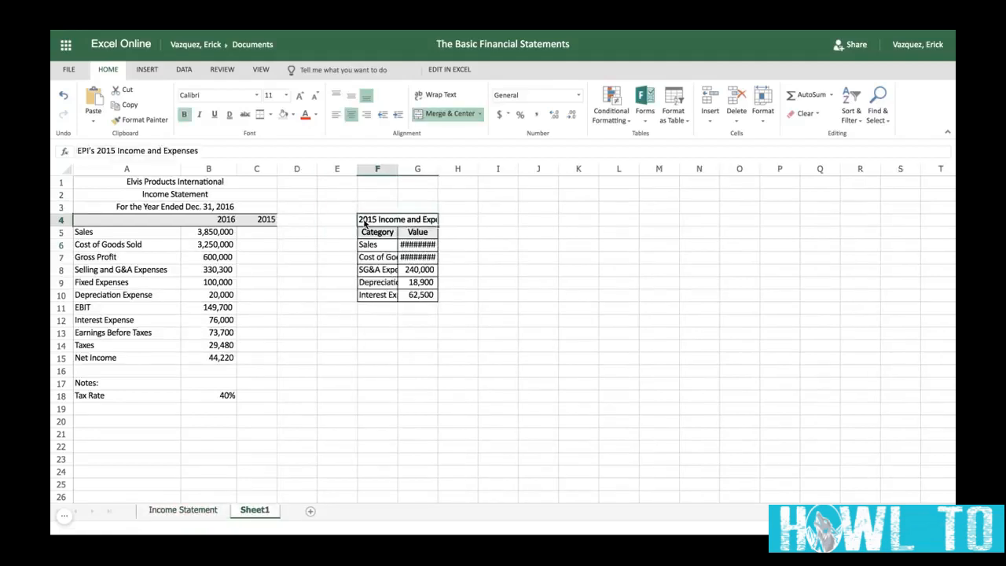
Change the number format of the 2015 Sales value in G6 to the Number category
right_click(421, 248)
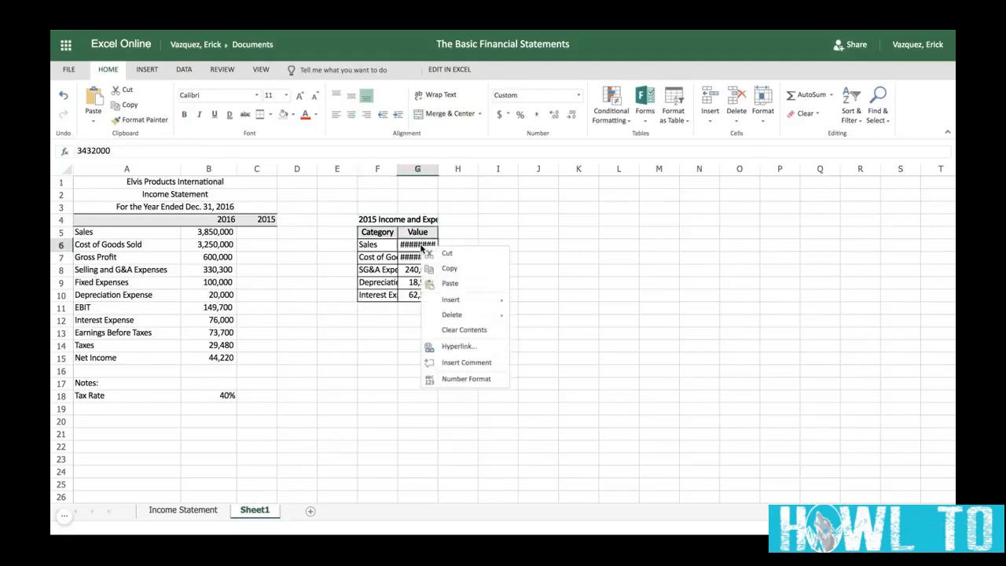
left_click(471, 375)
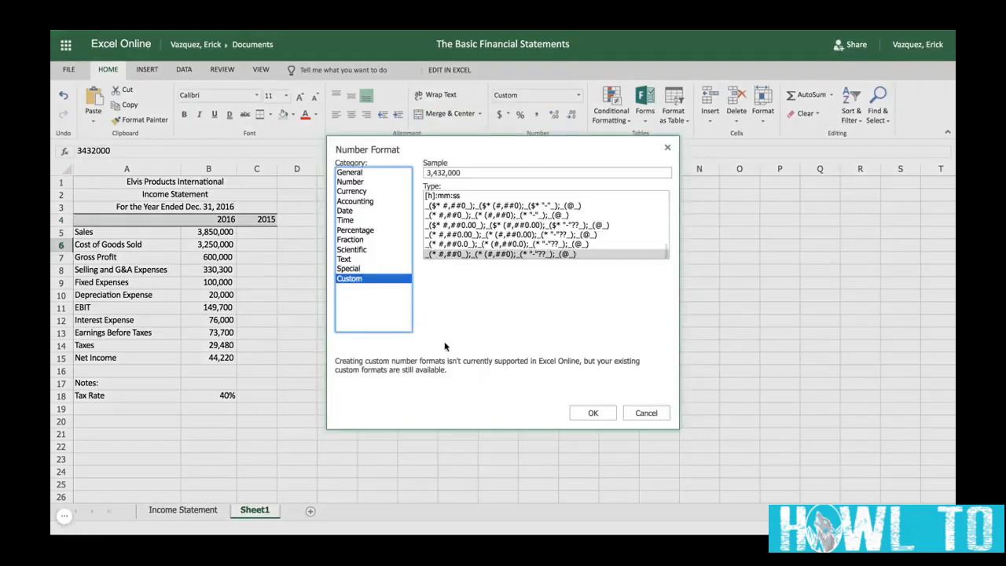
left_click(353, 182)
left_click(586, 412)
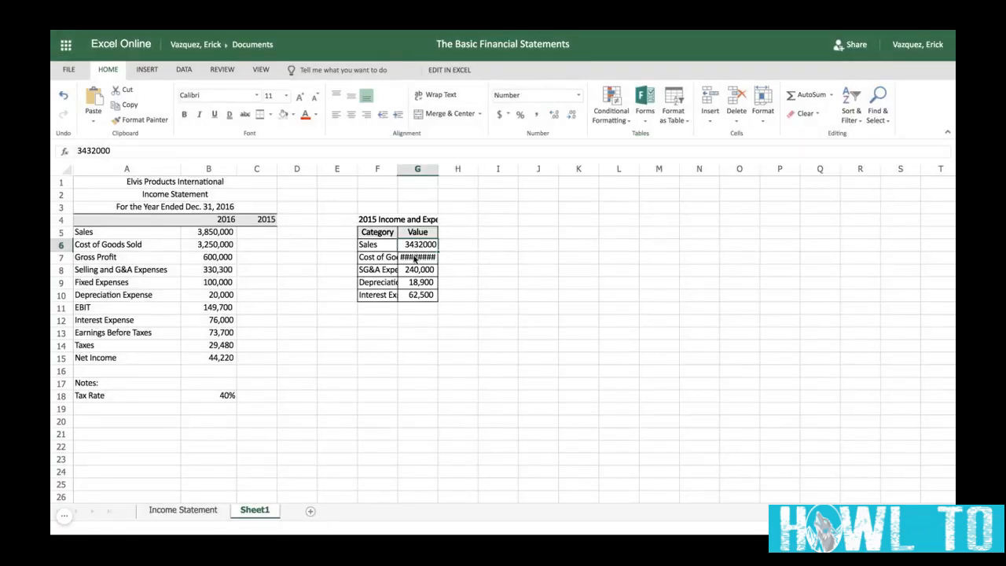
Change the number format of the 2015 Cost of Goods Sold value in G7 to the Number category
right_click(415, 260)
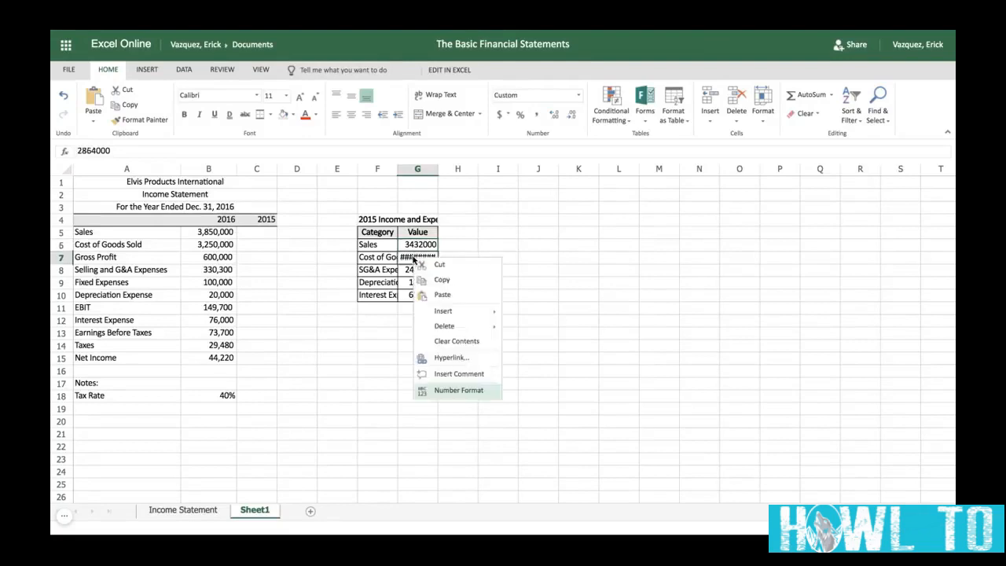
left_click(449, 392)
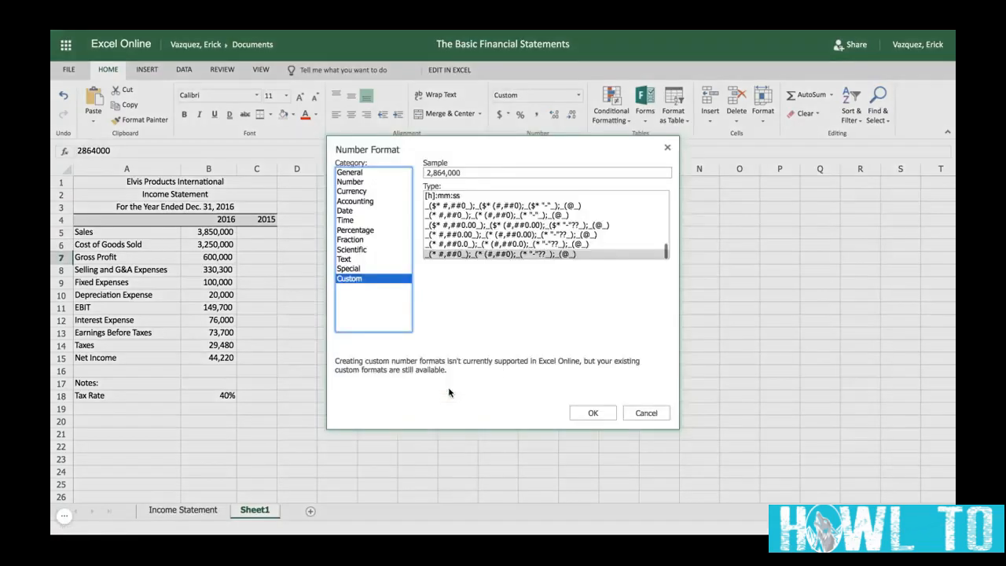
left_click(358, 182)
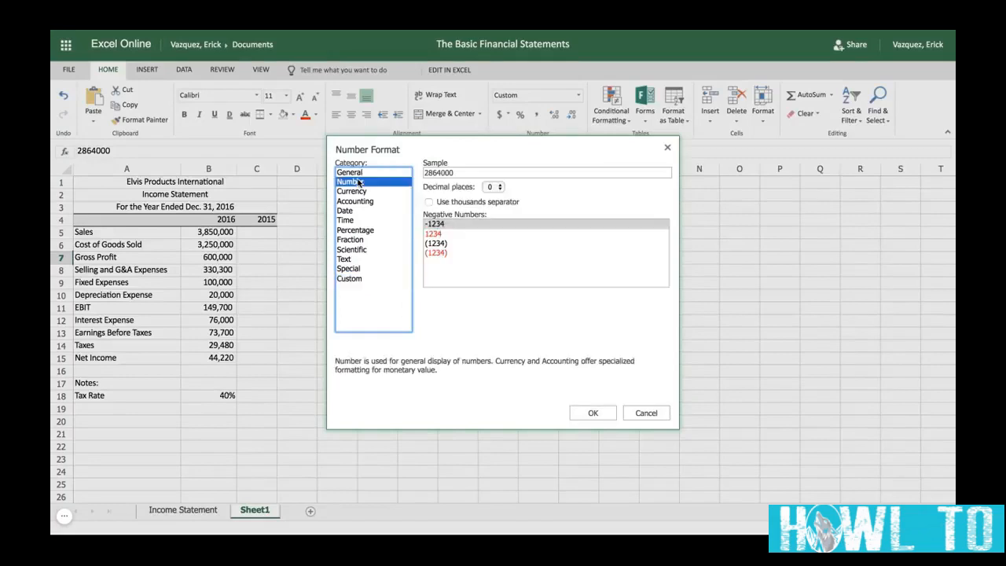
left_click(591, 413)
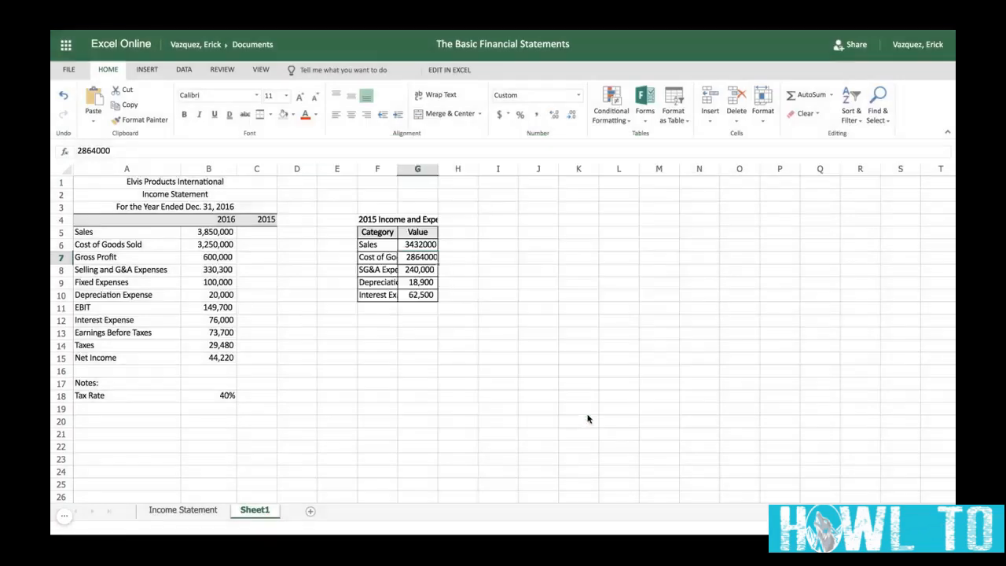
Format the 2015 values in G6:G10 with comma style and no decimal places, and autofit column F to its contents
left_click(428, 246)
left_click_drag(428, 246, 429, 297)
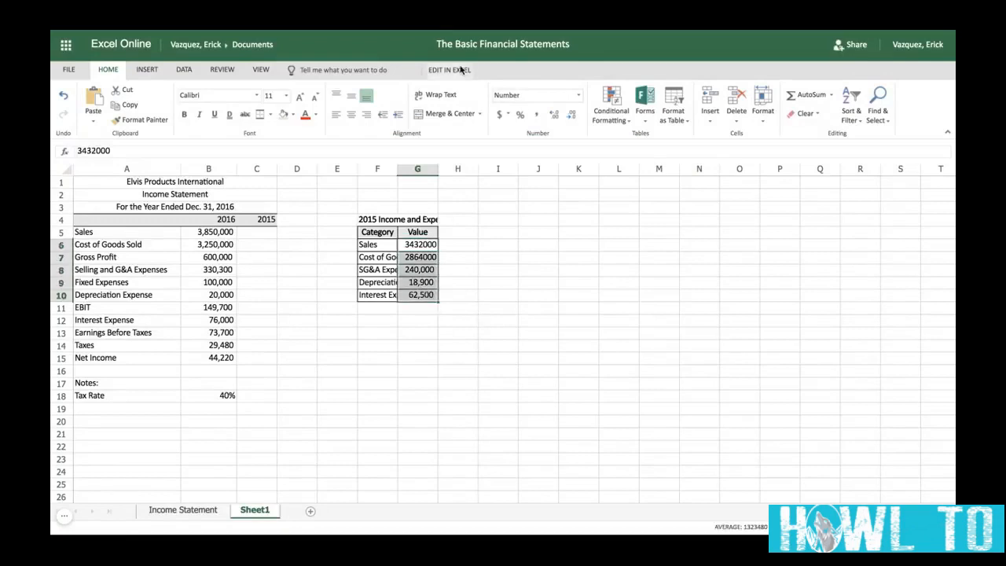
left_click(534, 113)
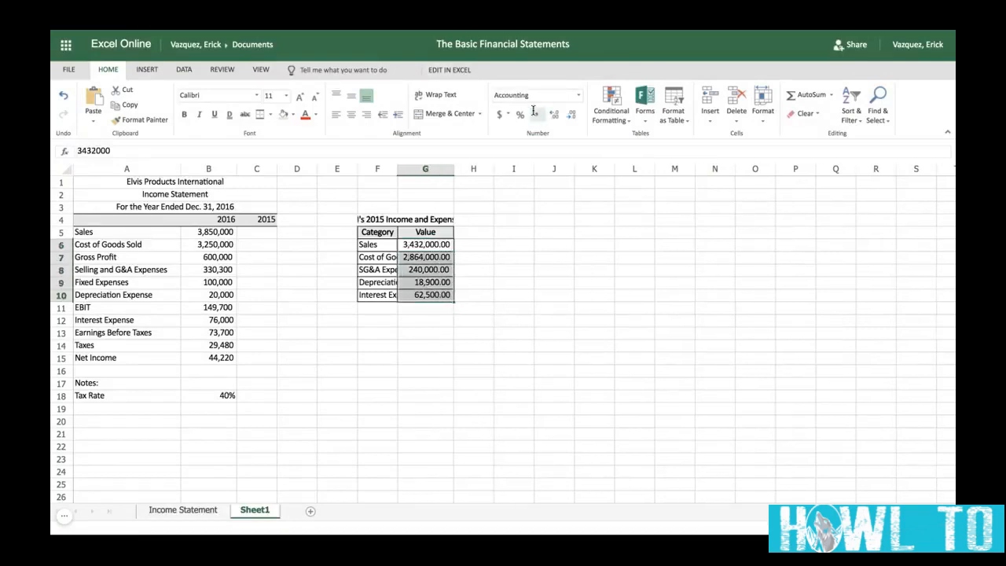
left_click(573, 115)
left_click(573, 115)
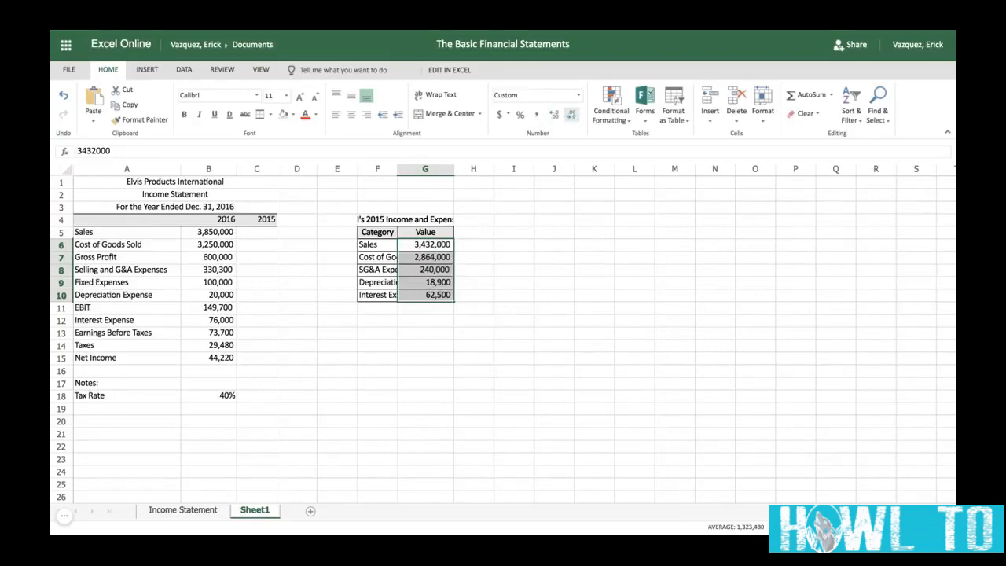
left_click(389, 169)
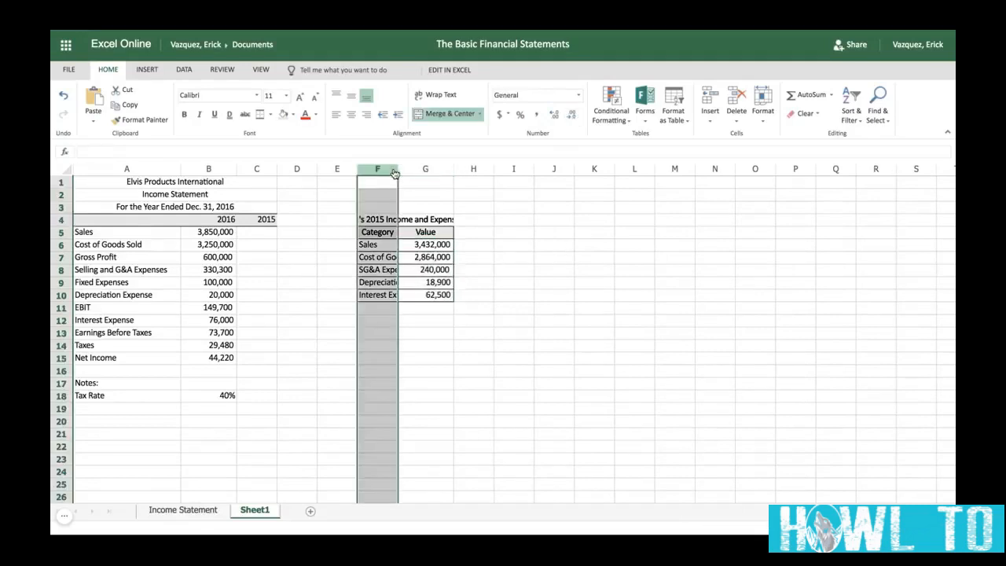
double_click(396, 170)
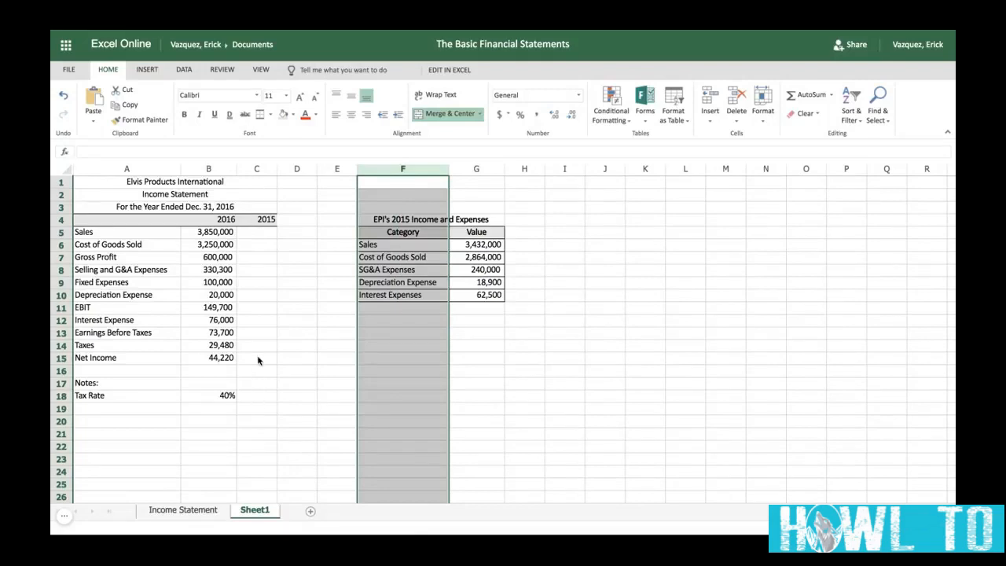
Copy the 2015 Sales value from G6 into C5 and set the cell's number format to the Number category
left_click(481, 248)
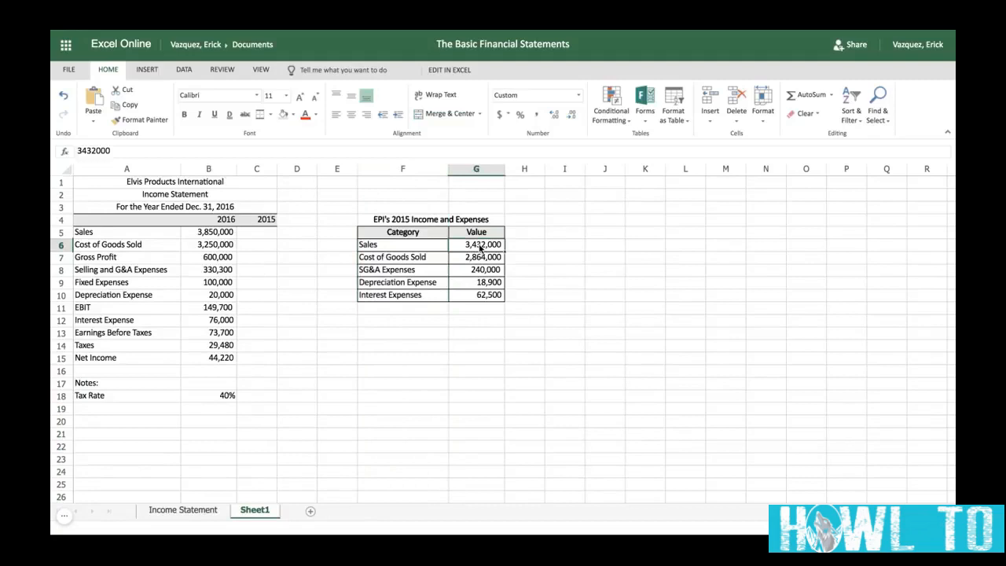
key("ctrl+c")
left_click(252, 234)
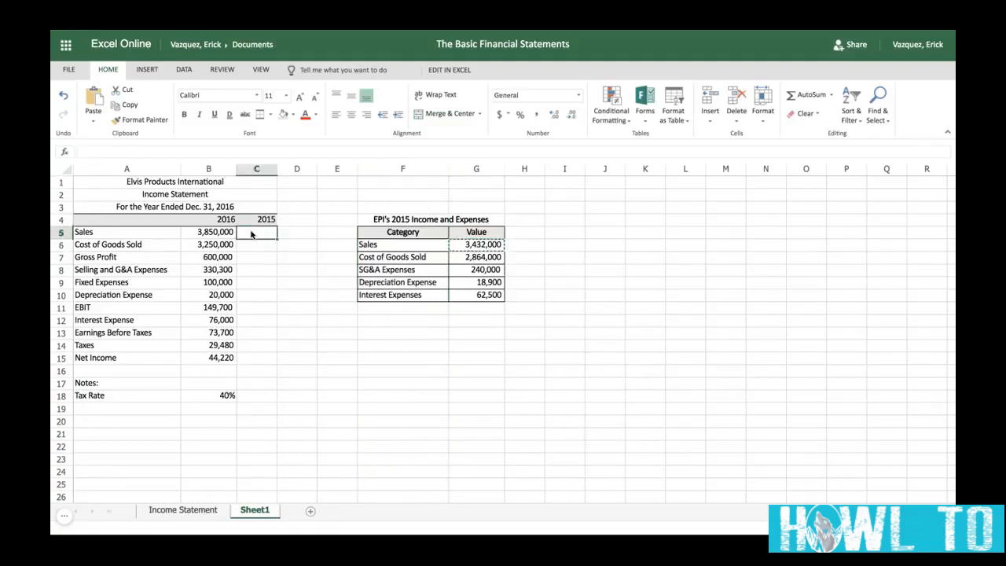
key("ctrl+v")
right_click(252, 234)
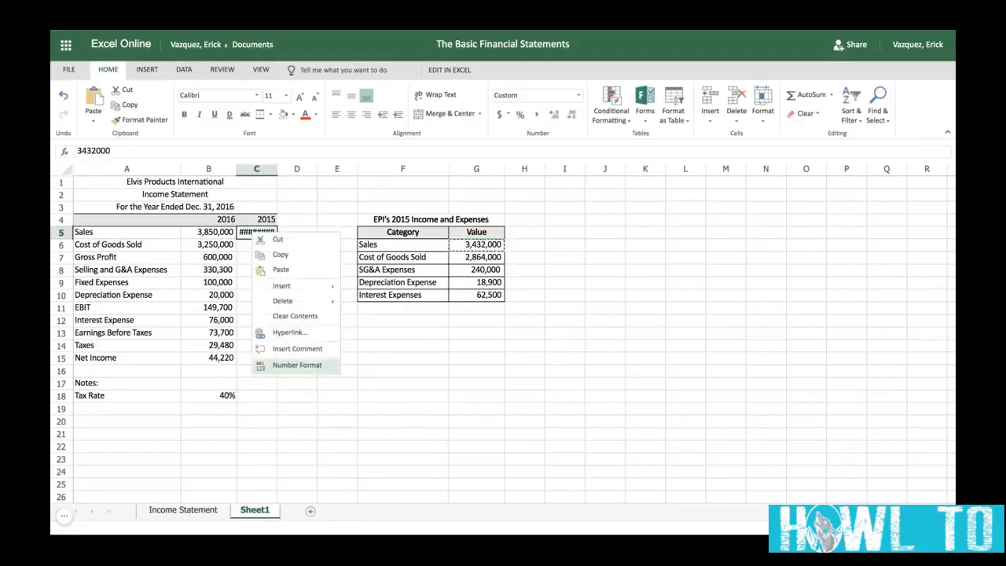
left_click(297, 365)
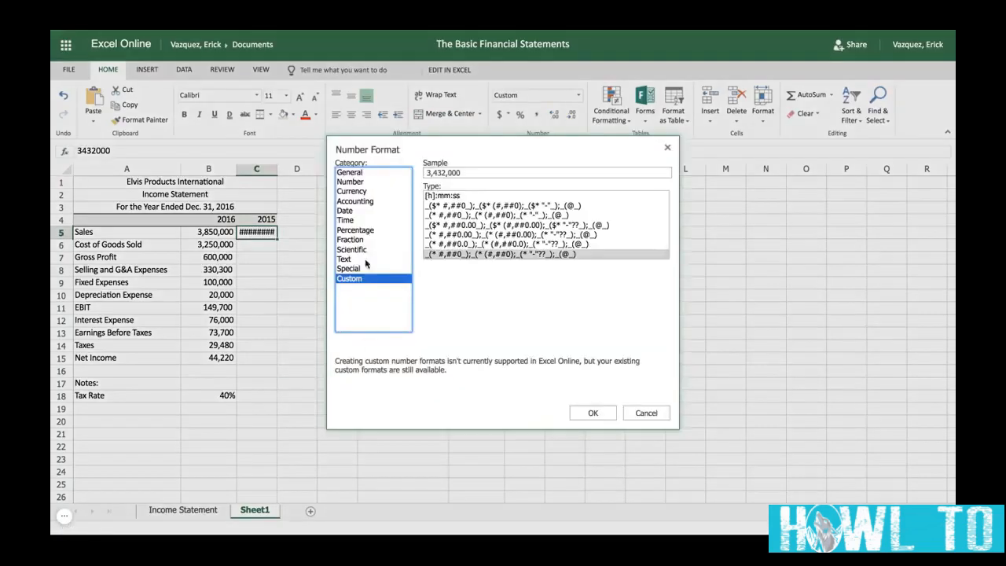
left_click(357, 183)
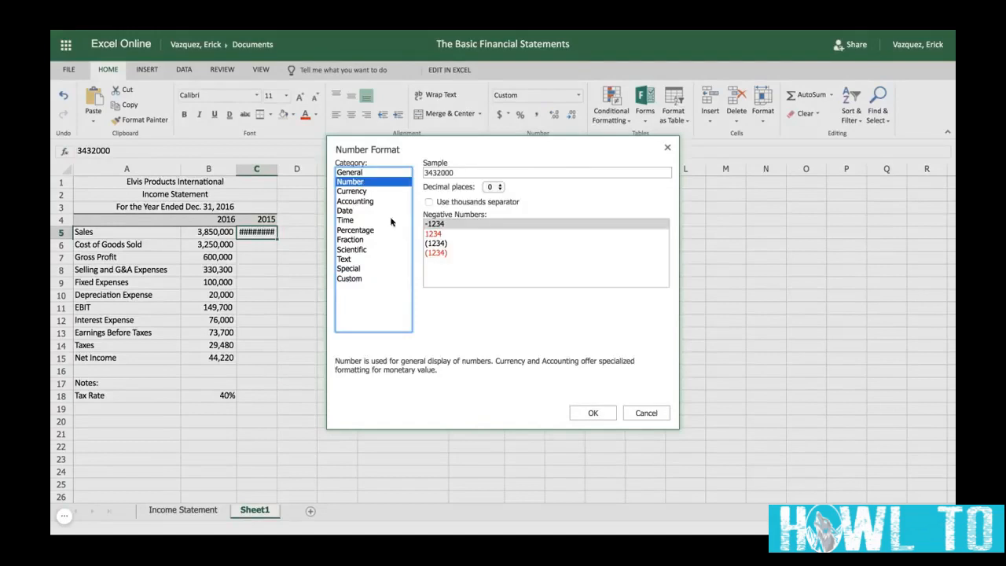
left_click(583, 413)
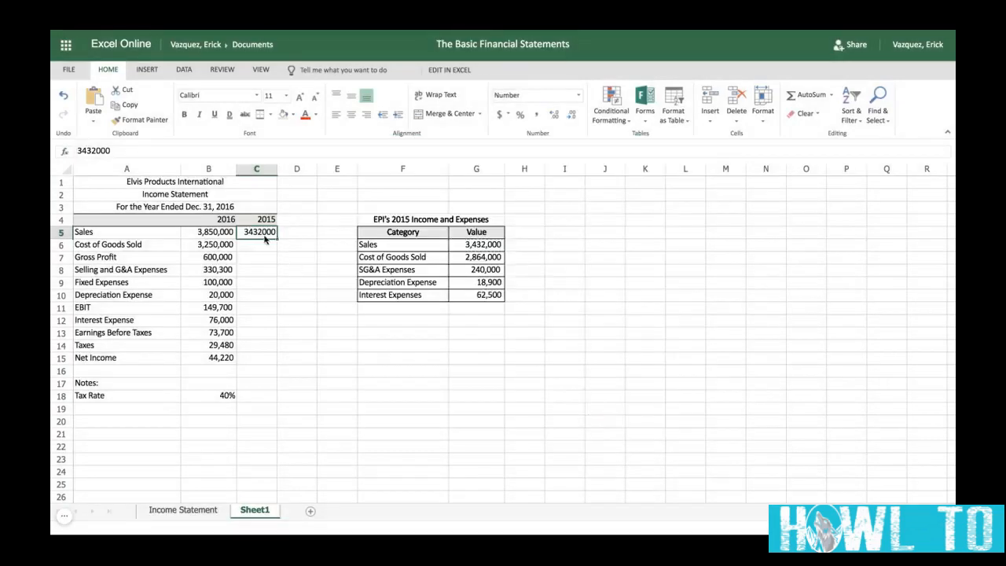
Apply the Number category with 0 decimal places to the whole 2015 column range C5:C15
key("shift+Down")
key("shift+Down")
key("shift+Down")
key("shift+Down")
key("shift+Down")
key("shift+Down")
key("shift+Down")
key("shift+Down")
key("shift+Down")
key("shift+Down")
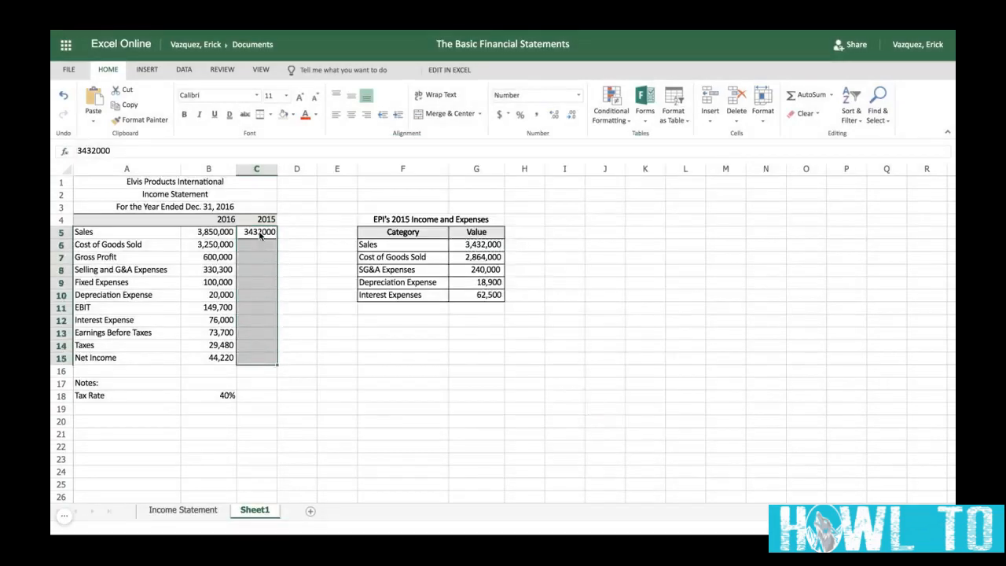
right_click(267, 356)
left_click(322, 482)
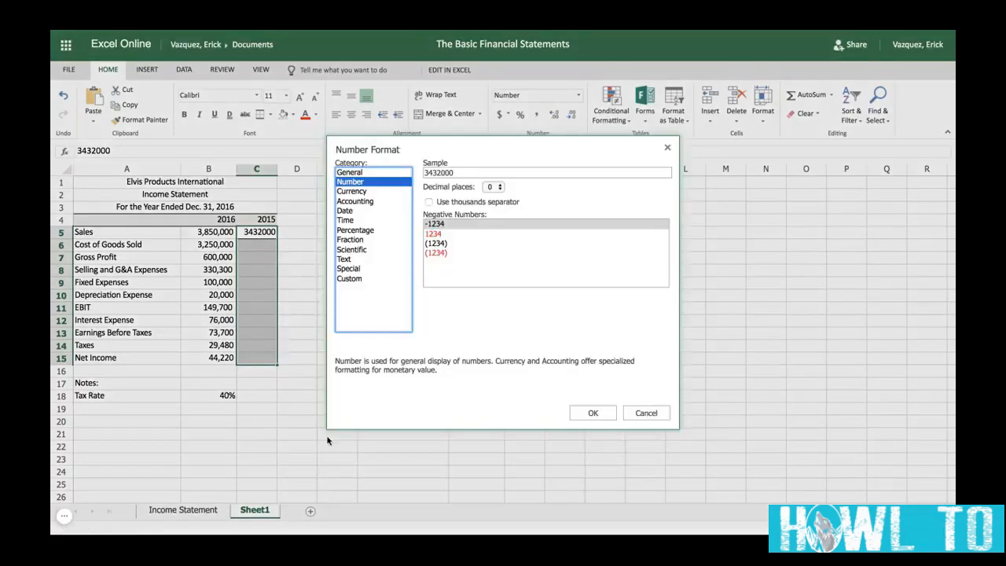
left_click(594, 414)
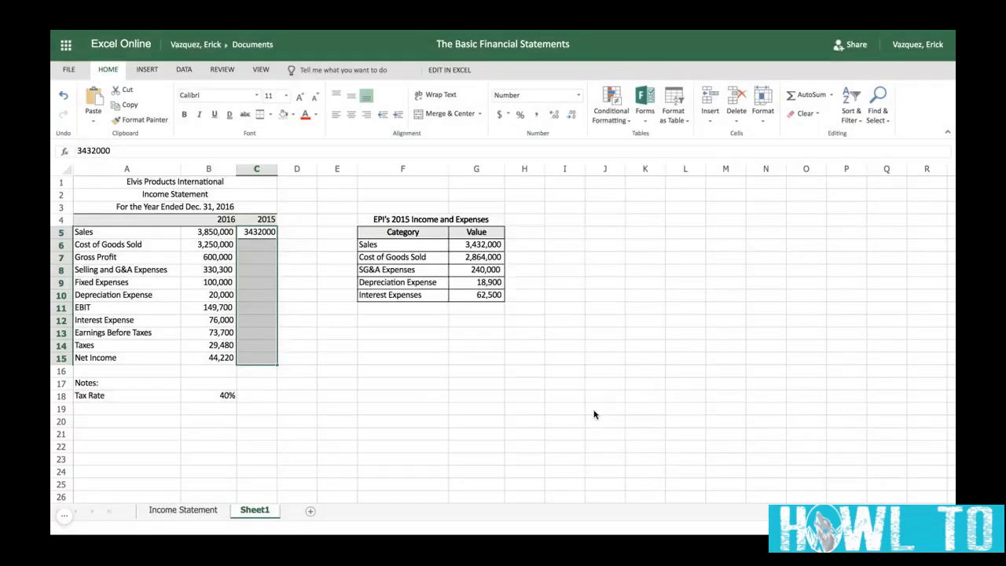
Copy the 2015 Cost of Goods Sold value from G7 into C6 and set the cell's number format to the Number category
left_click(475, 259)
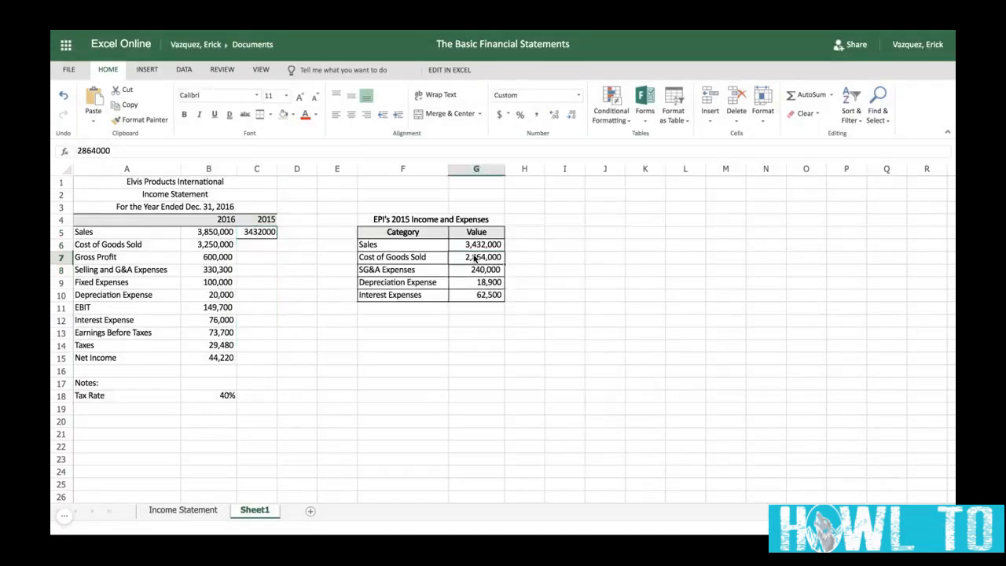
key("ctrl+c")
left_click(258, 245)
key("ctrl+v")
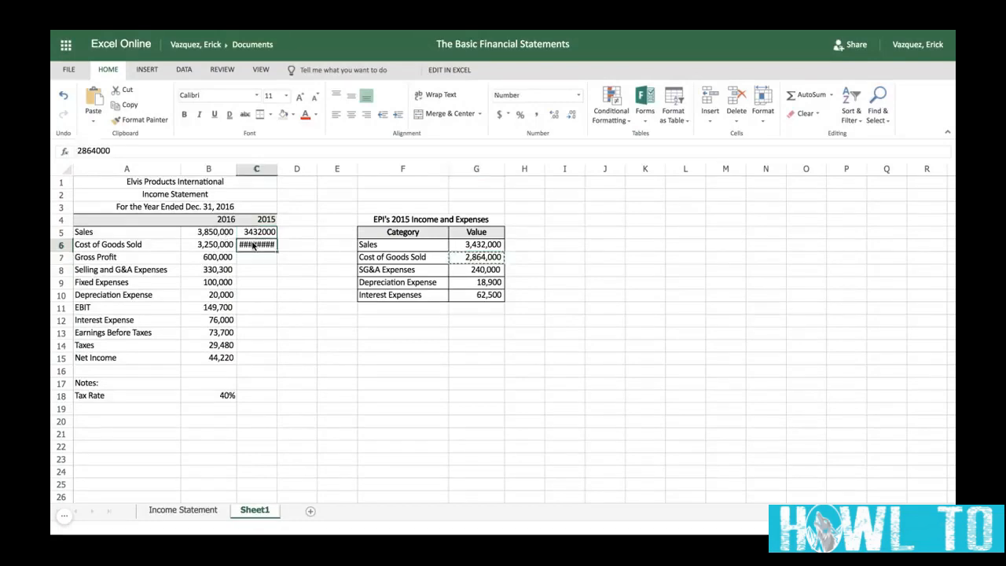
right_click(255, 246)
left_click(312, 382)
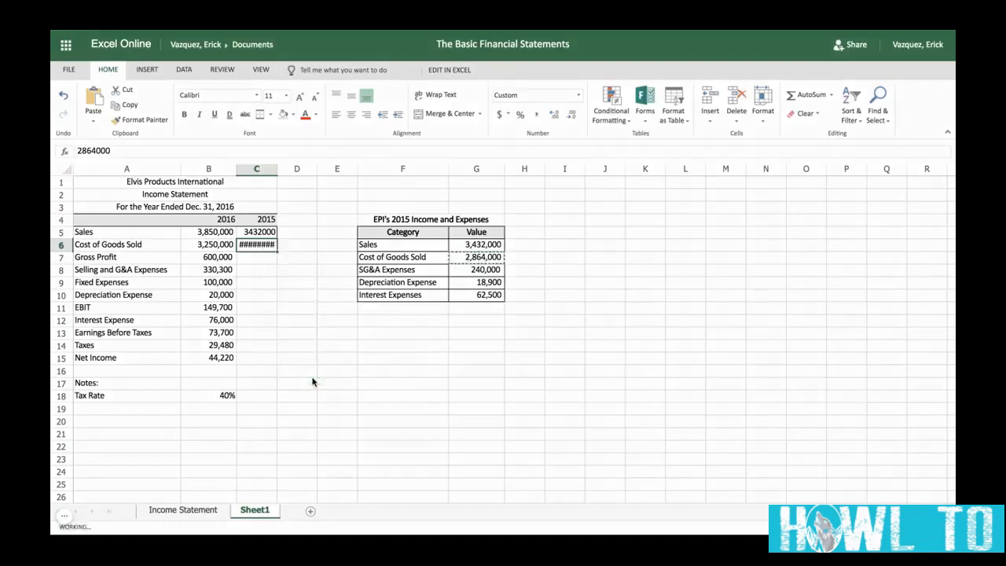
left_click(366, 182)
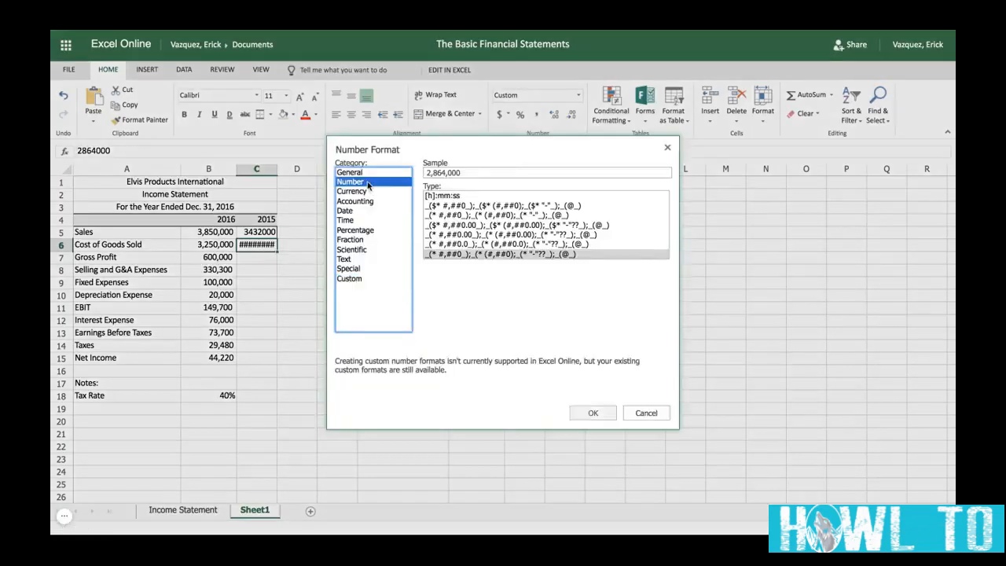
left_click(596, 414)
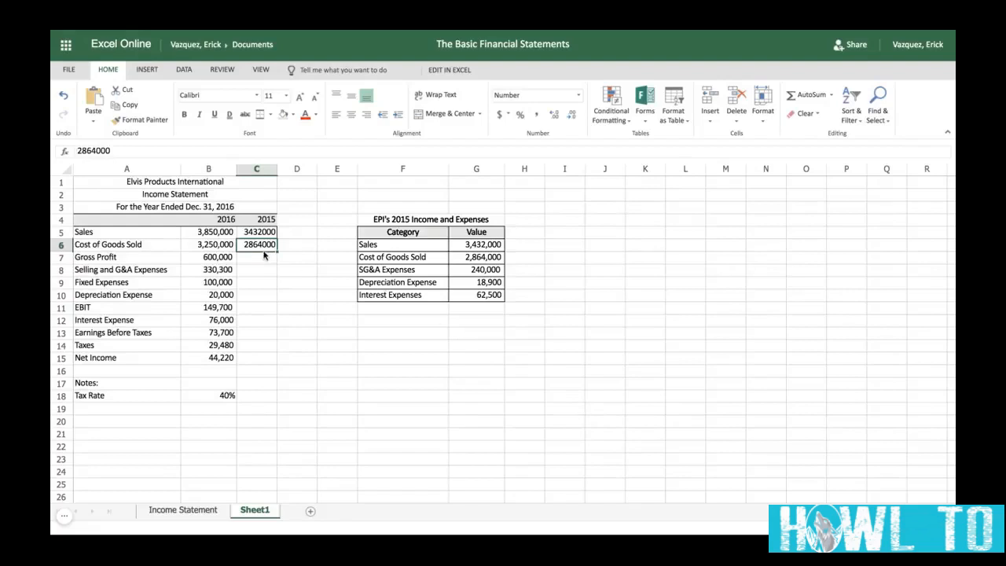
Format the 2015 Sales and Cost of Goods Sold values in C5 and C6 with comma style and no decimal places
left_click(535, 115)
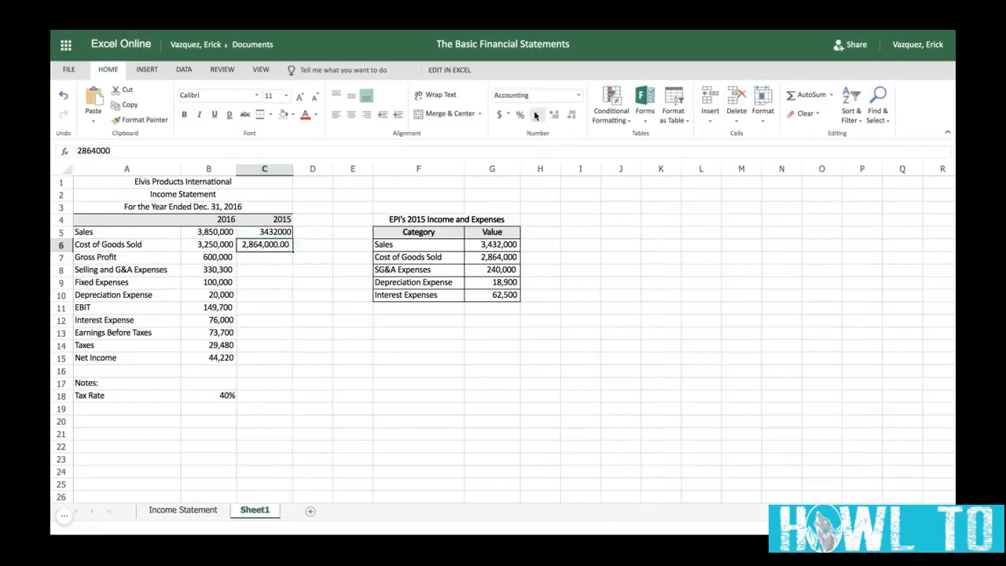
left_click(277, 233)
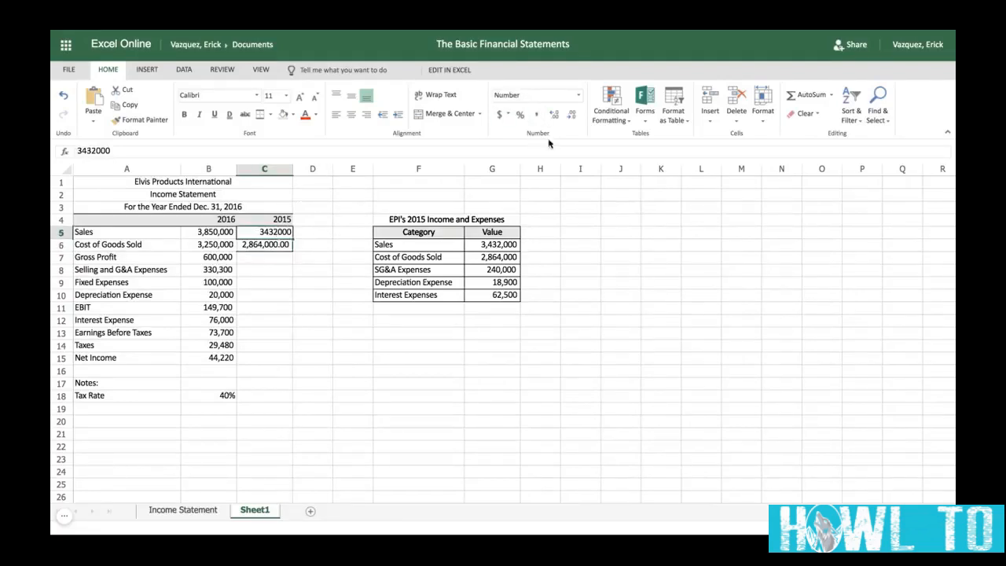
left_click(535, 114)
left_click(572, 114)
left_click(572, 115)
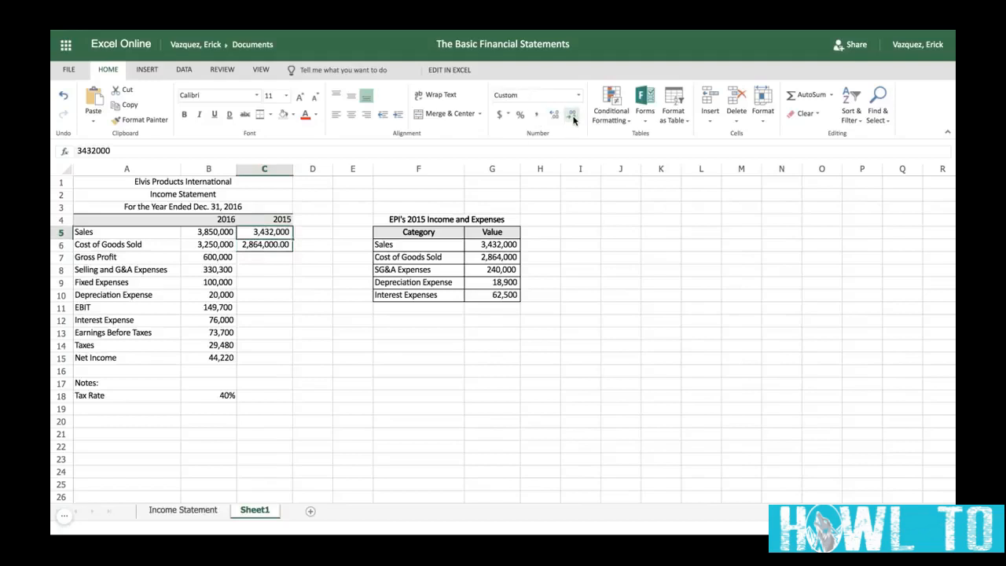
left_click(268, 251)
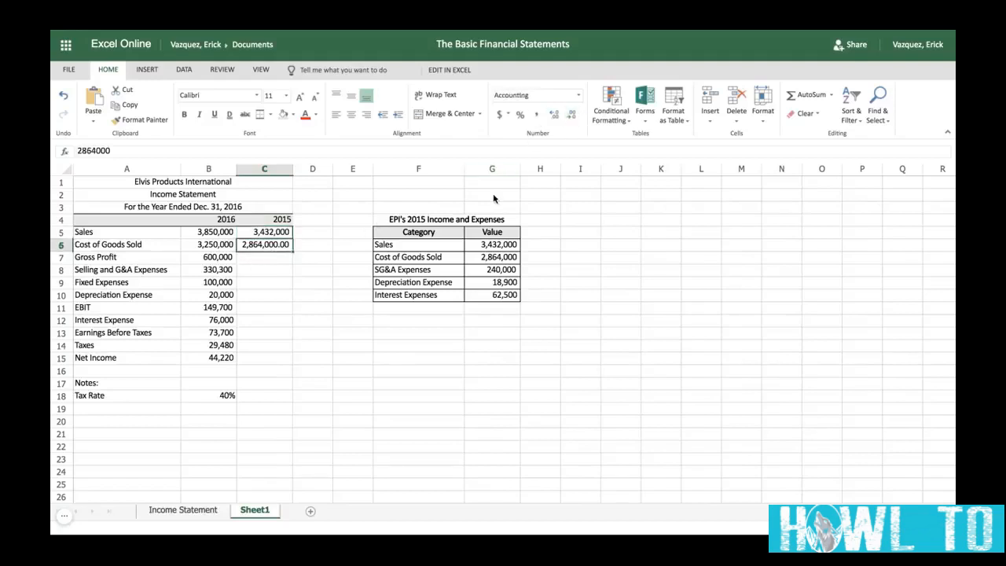
left_click(572, 115)
left_click(572, 115)
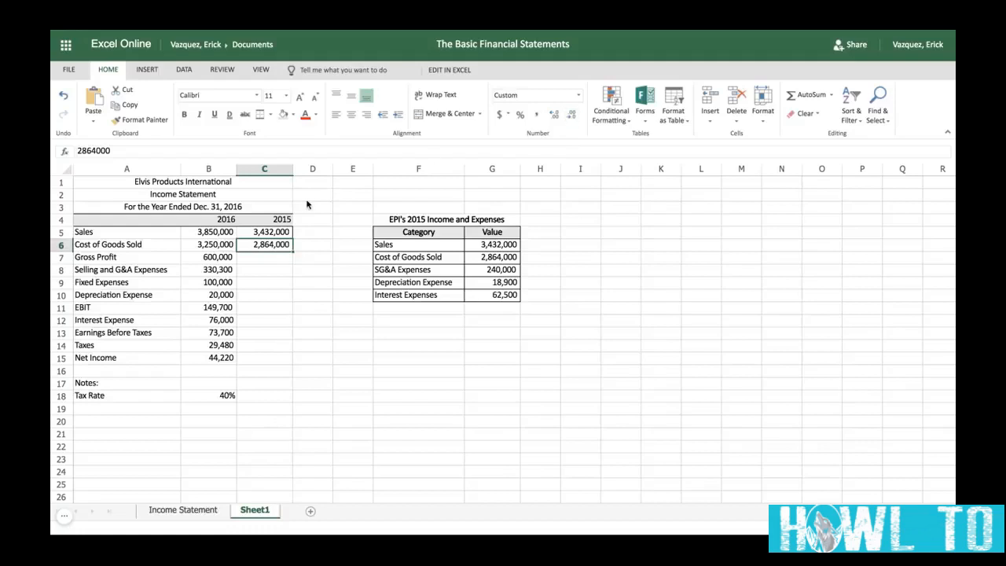
Fill the Gross Profit formula from B7 across to C7 to calculate the 2015 Gross Profit
left_click(263, 262)
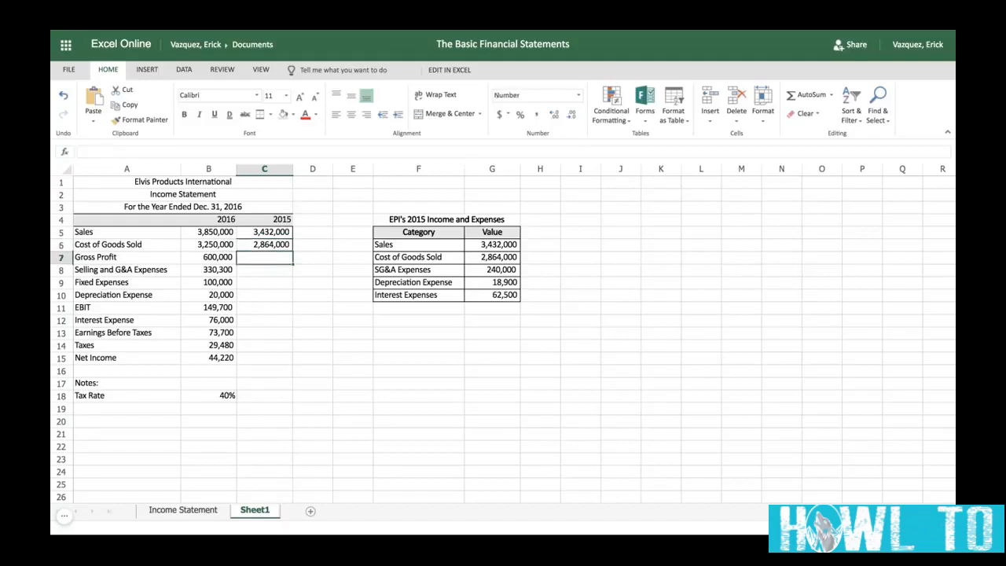
left_click(221, 262)
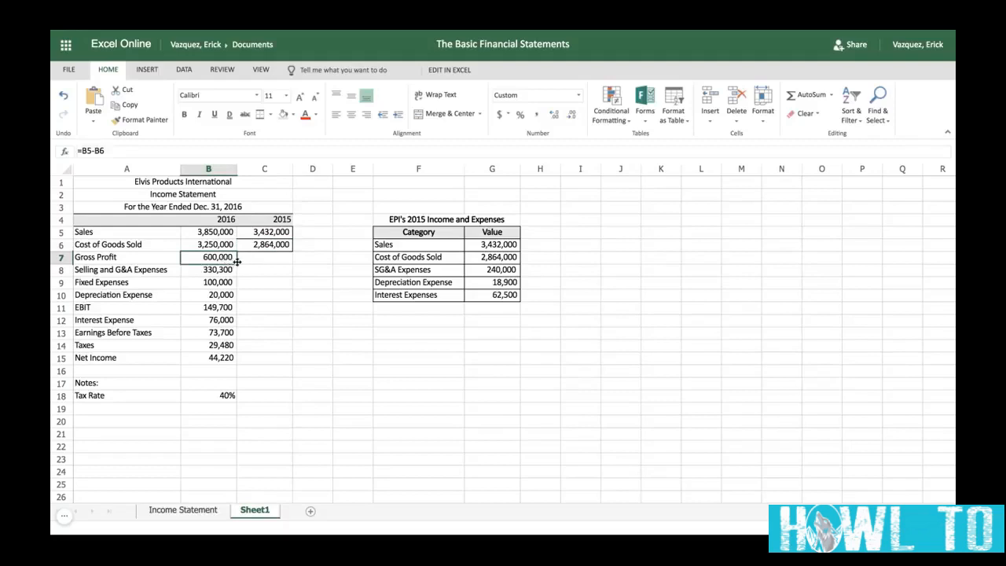
left_click_drag(236, 264, 292, 263)
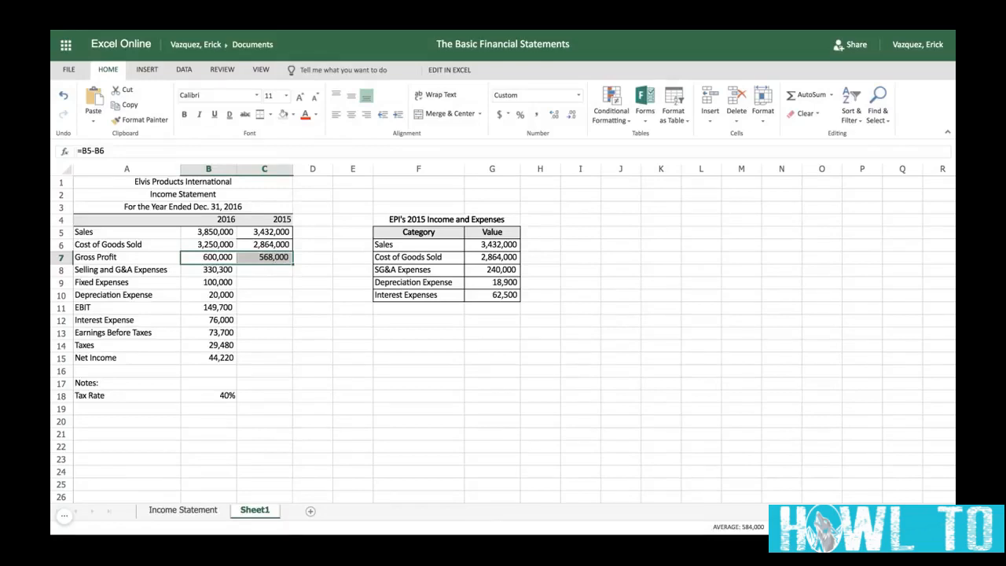
Format the 2015 income and expense values in G6:G10 with the Number category, comma style and no decimal places
left_click(265, 271)
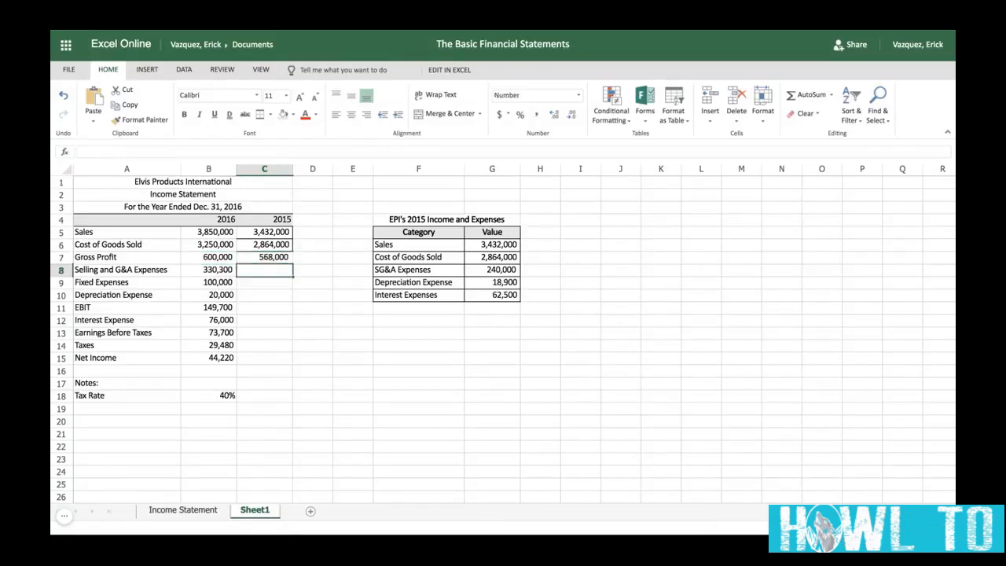
left_click(492, 249)
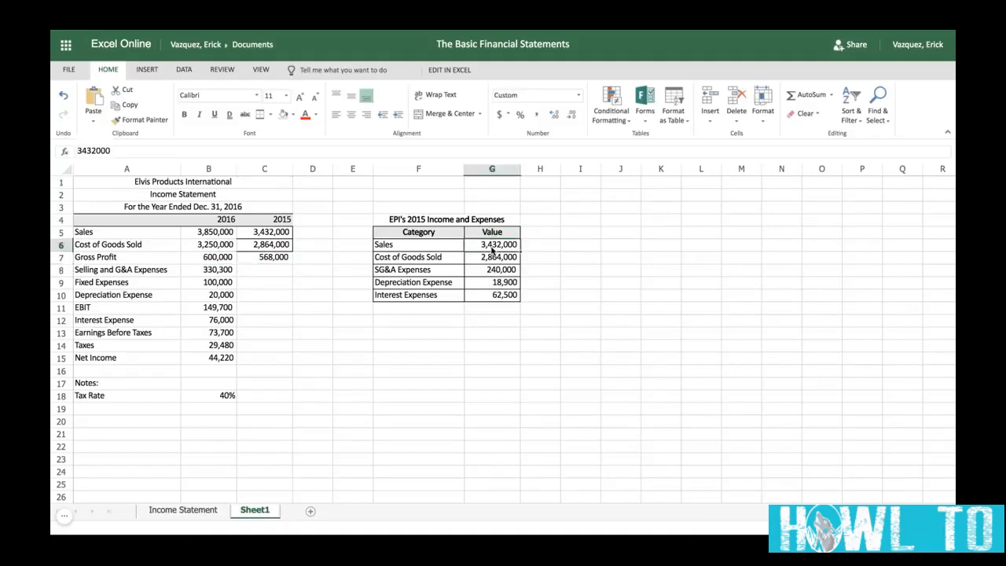
key("ctrl+shift+Down")
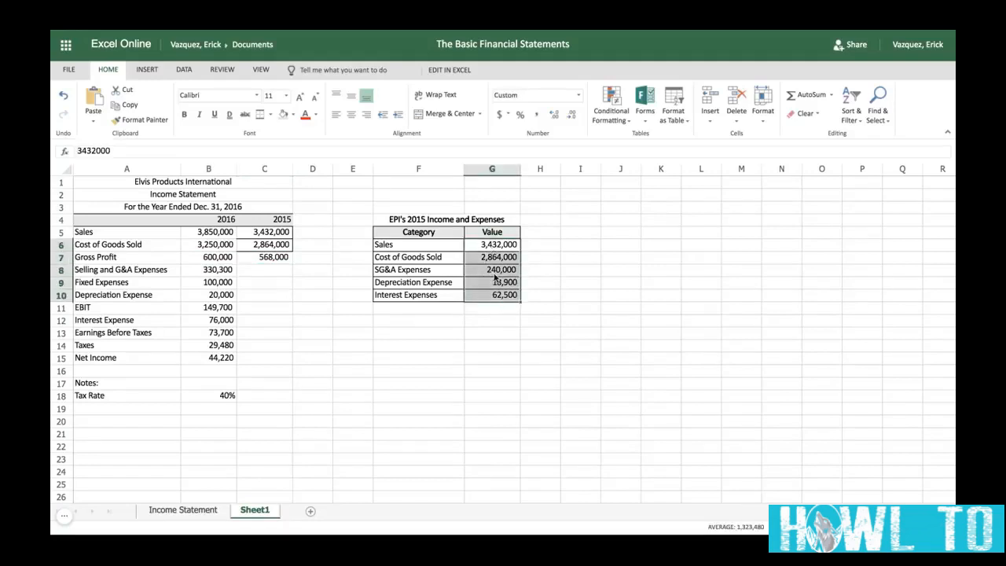
right_click(495, 277)
left_click(536, 409)
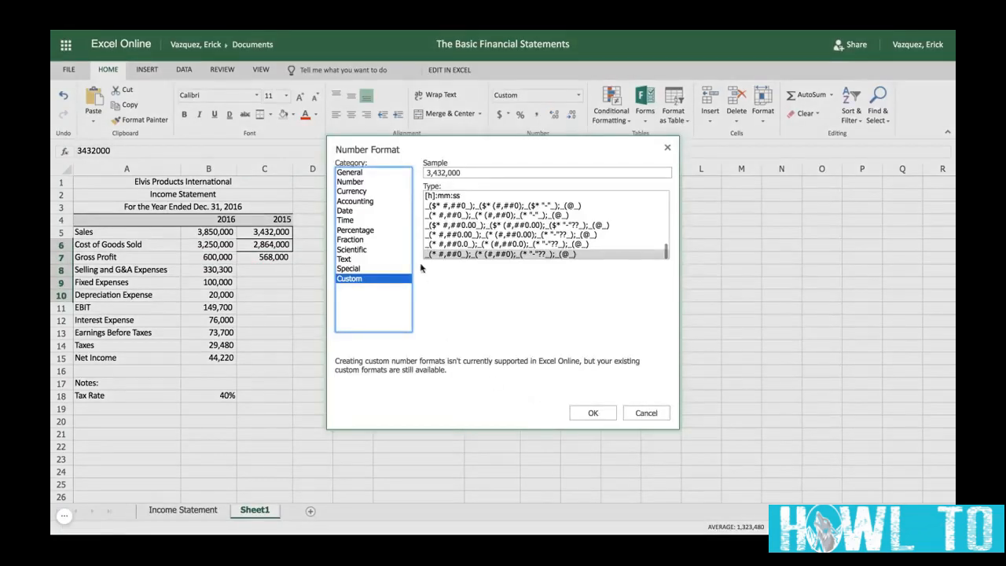
left_click(361, 181)
left_click(596, 413)
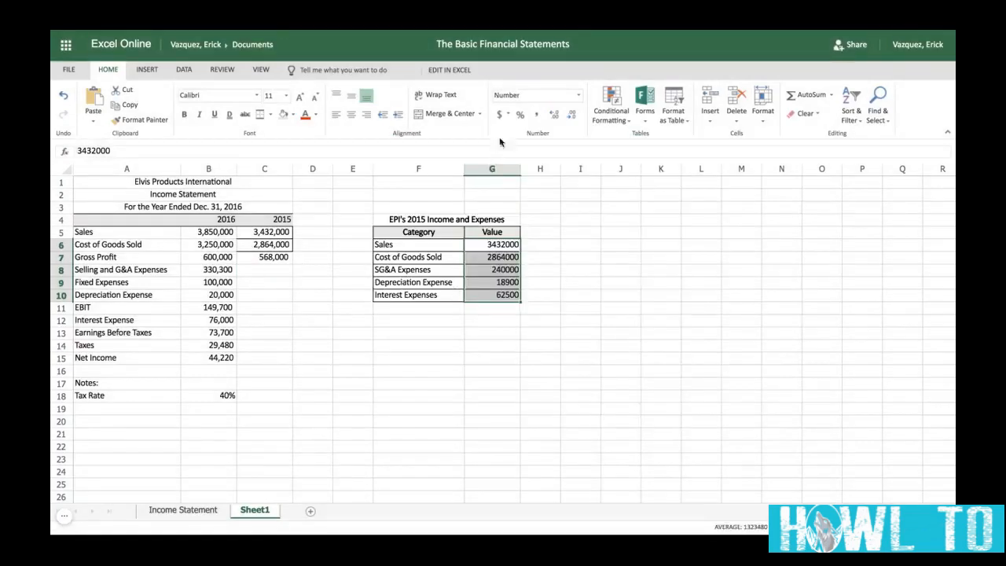
left_click(537, 114)
left_click(571, 115)
left_click(572, 115)
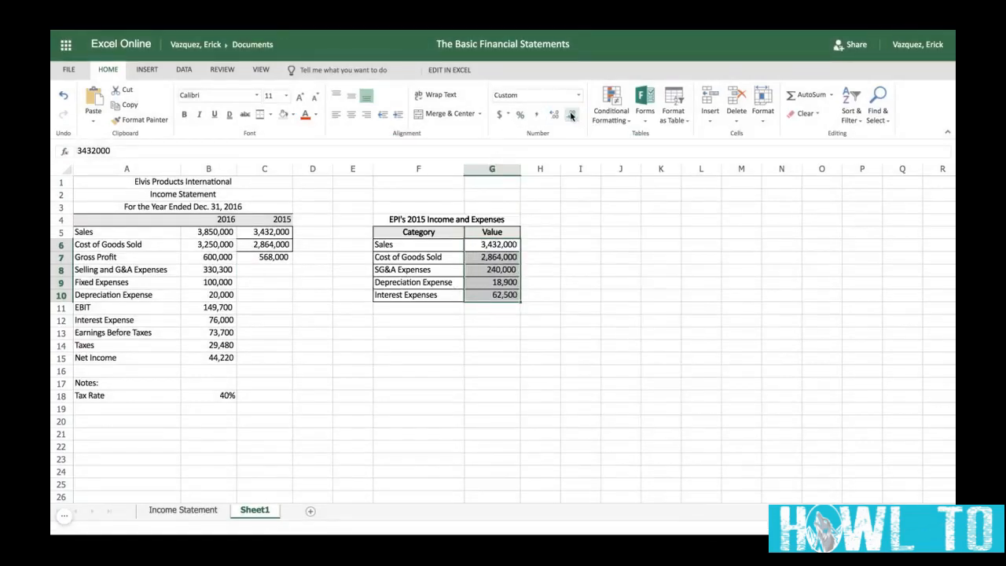
Copy the 2015 SG&A Expenses value from G8 into C8 and fill the Fixed Expenses value from B9 across to C9
left_click(495, 272)
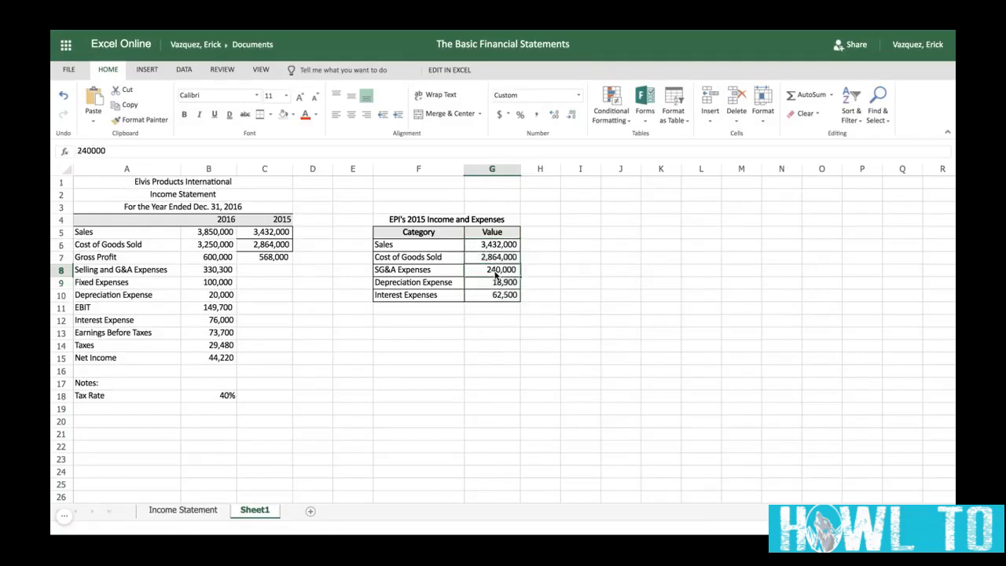
key("ctrl+c")
left_click(261, 273)
key("ctrl+v")
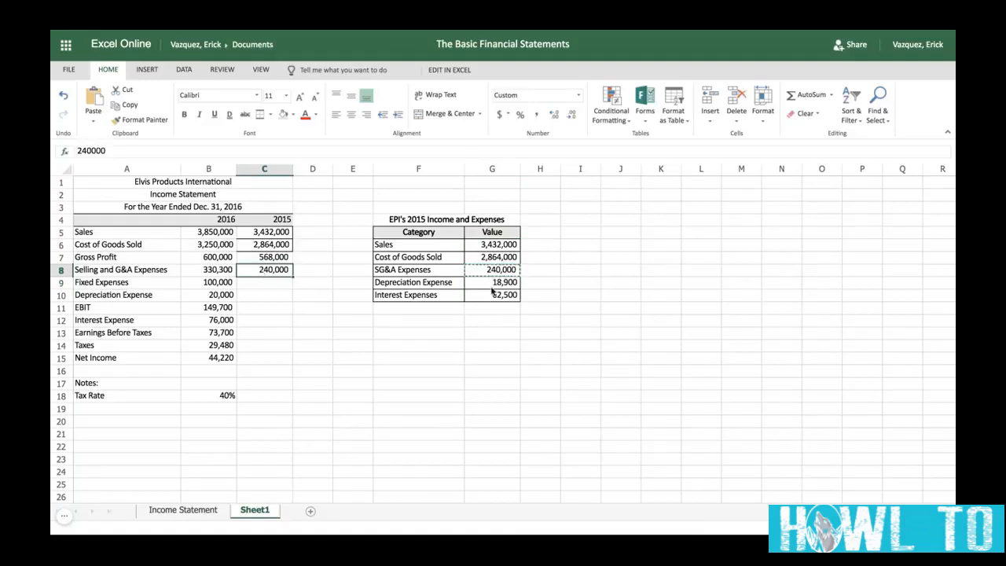
left_click(225, 285)
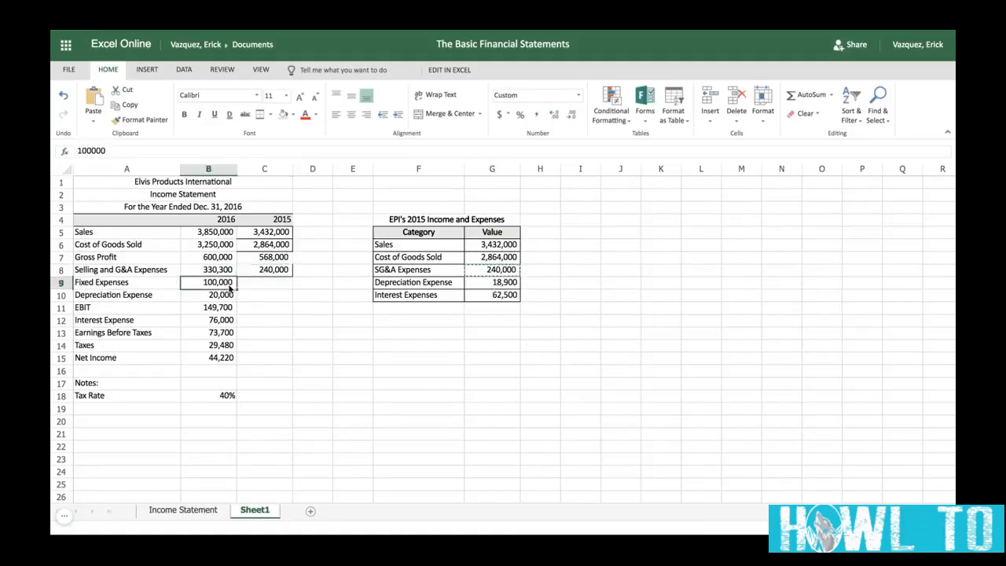
left_click_drag(236, 289, 238, 288)
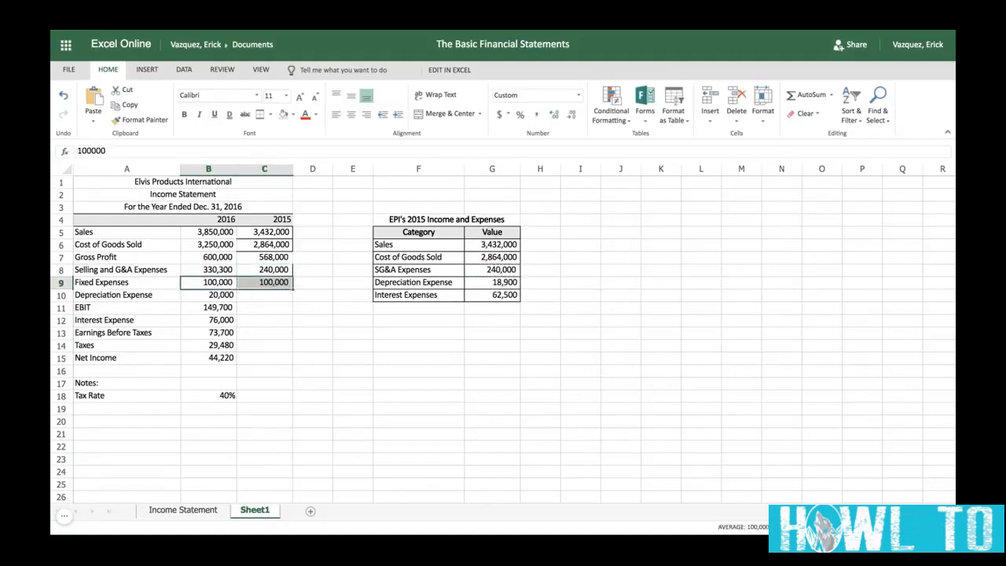
Copy the 2015 Depreciation Expense value from G9 into C10
left_click(491, 288)
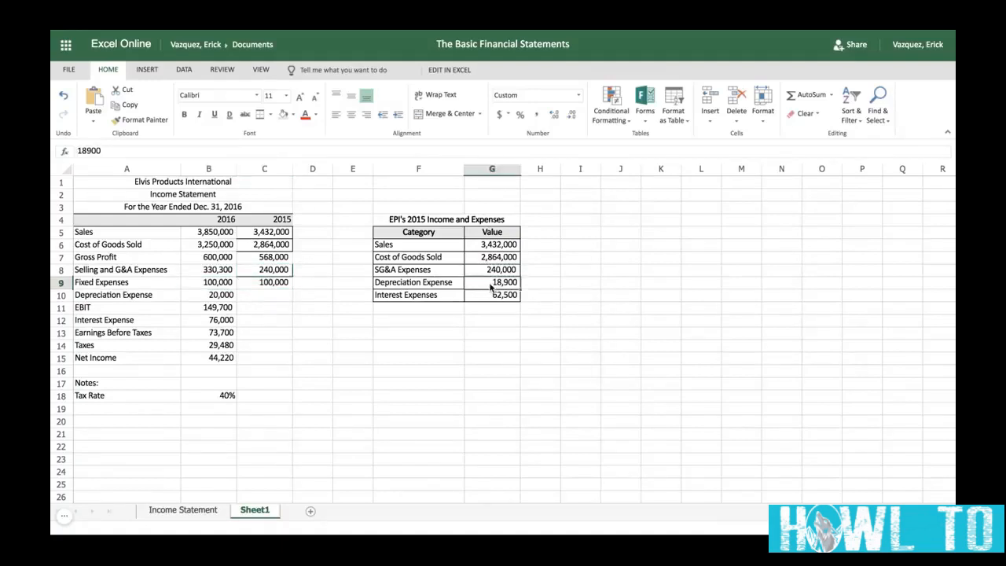
left_click(270, 296)
key("ctrl+v")
Fill the EBIT formula from B11 across to C11 and compare the formulas in both cells
left_click(272, 311)
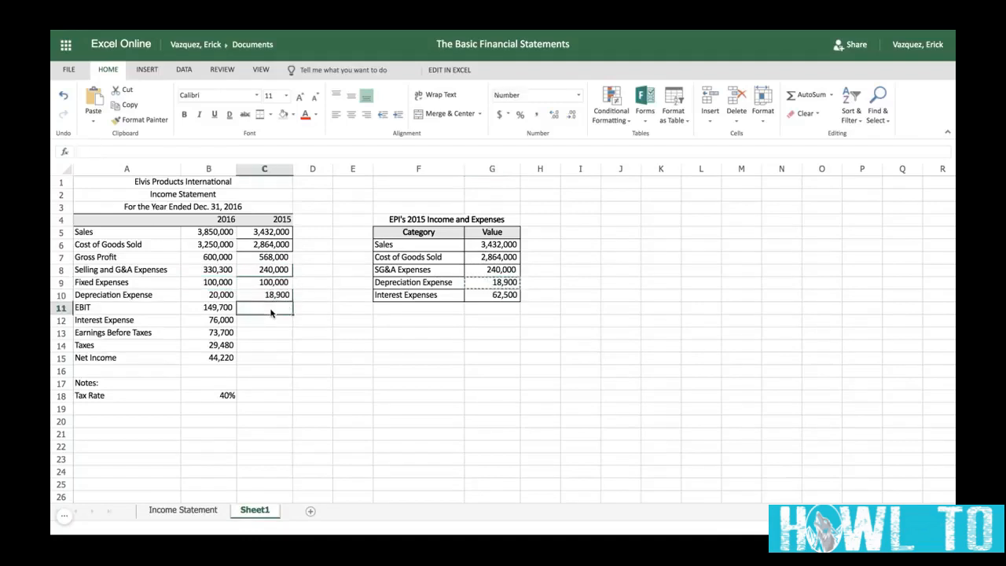
left_click(219, 310)
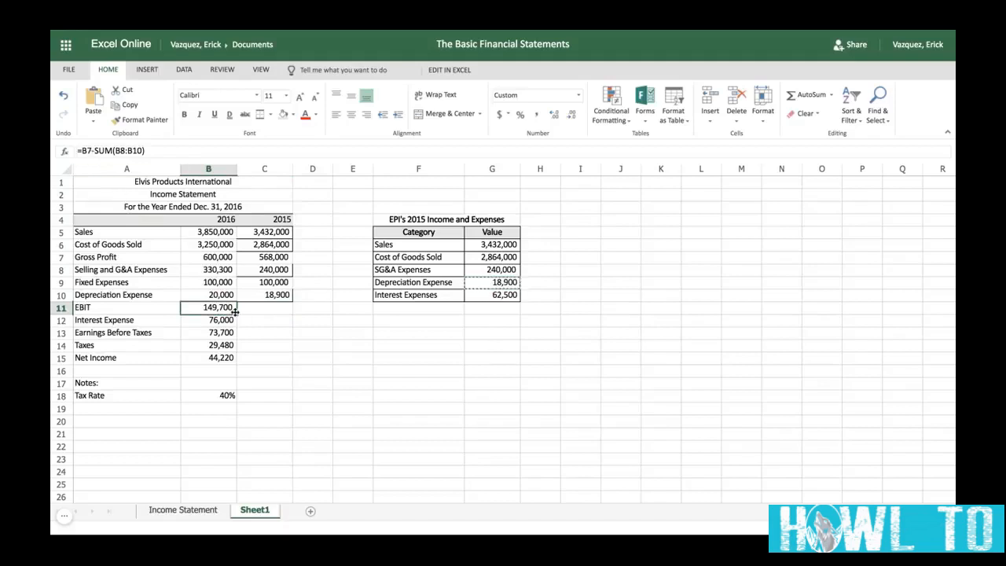
left_click_drag(236, 312, 264, 312)
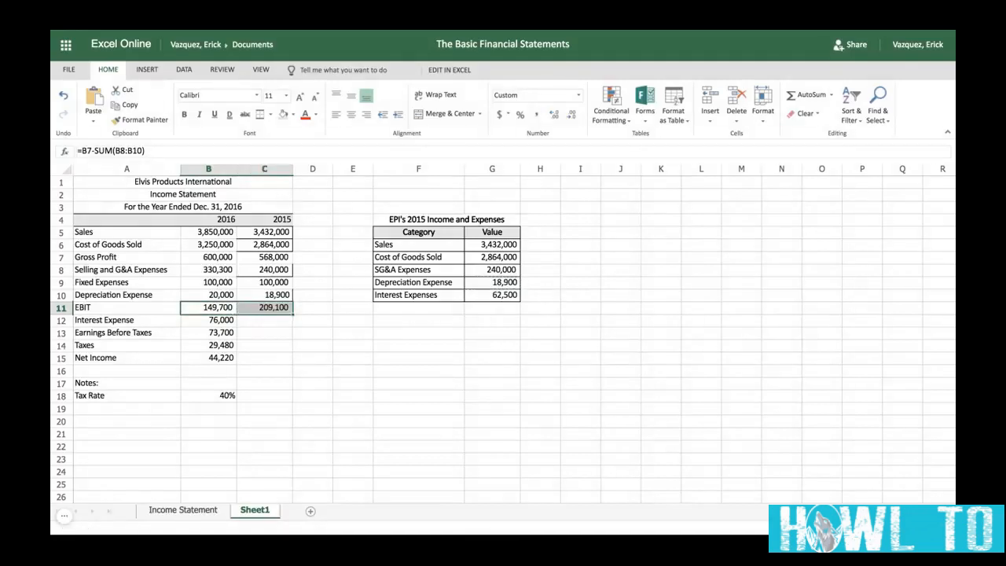
left_click(275, 298)
left_click(276, 309)
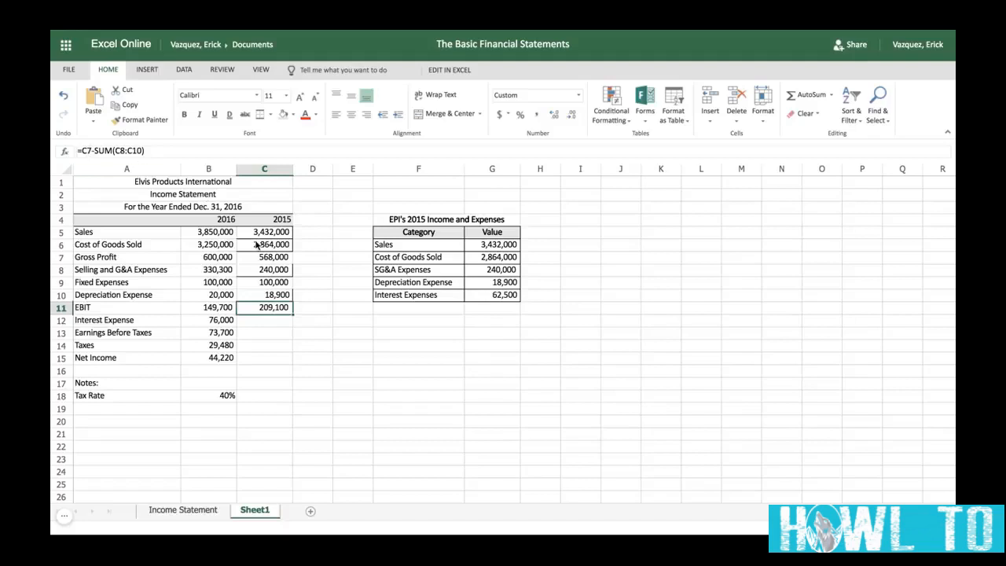
left_click(220, 309)
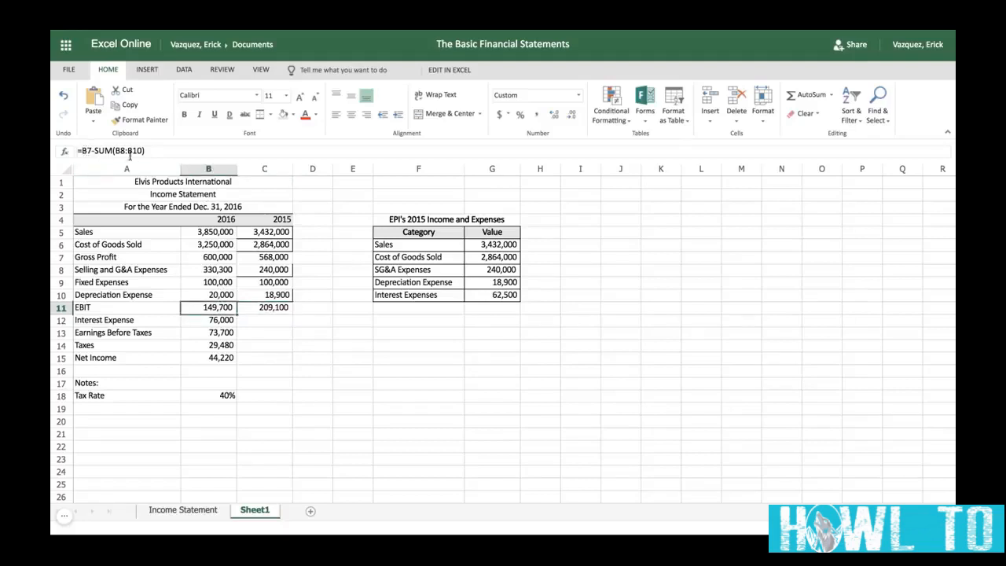
left_click(262, 310)
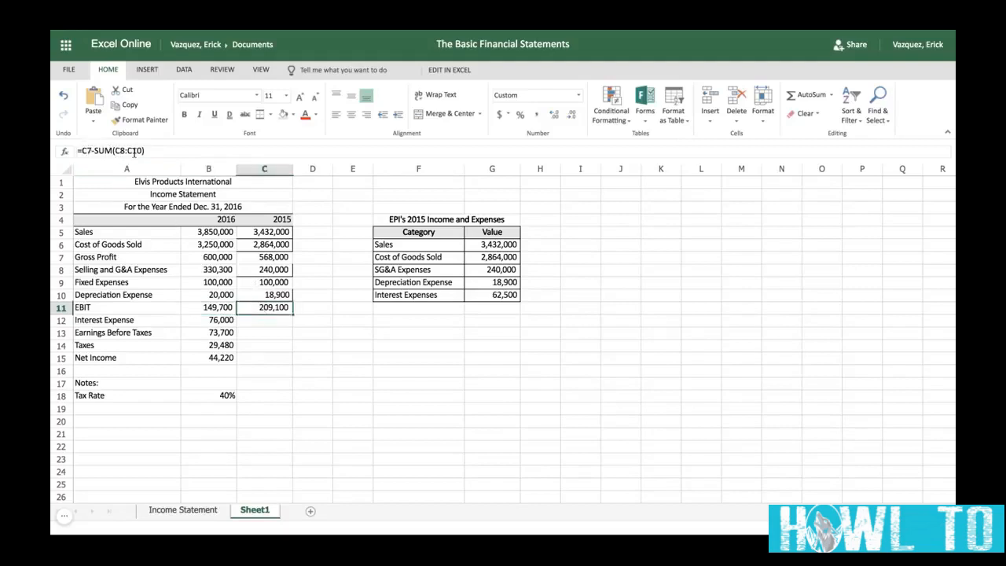
Copy the 2015 Interest Expenses value from G10 into C12 and fill the Earnings Before Taxes formula from B13 across to C13
left_click(251, 322)
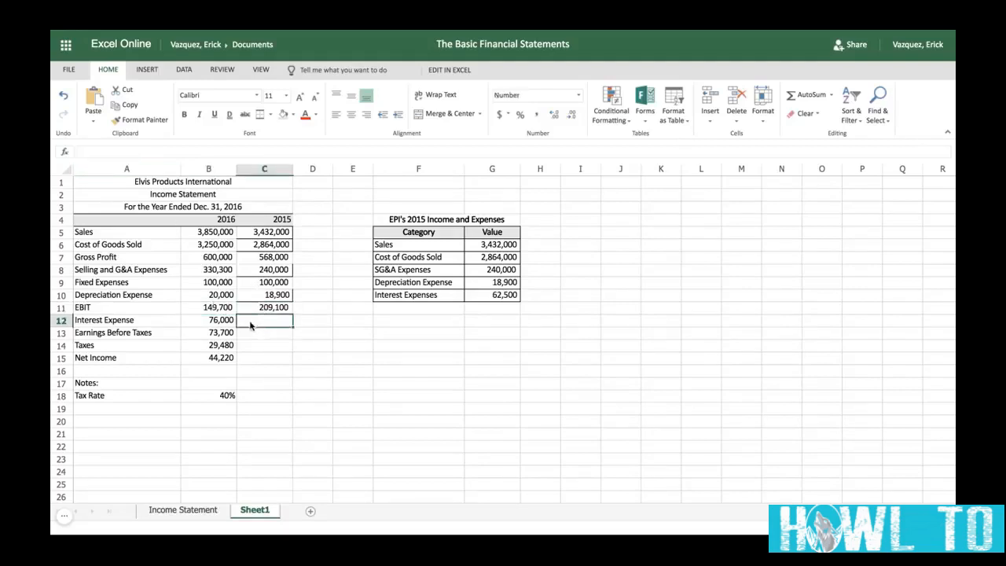
left_click(501, 298)
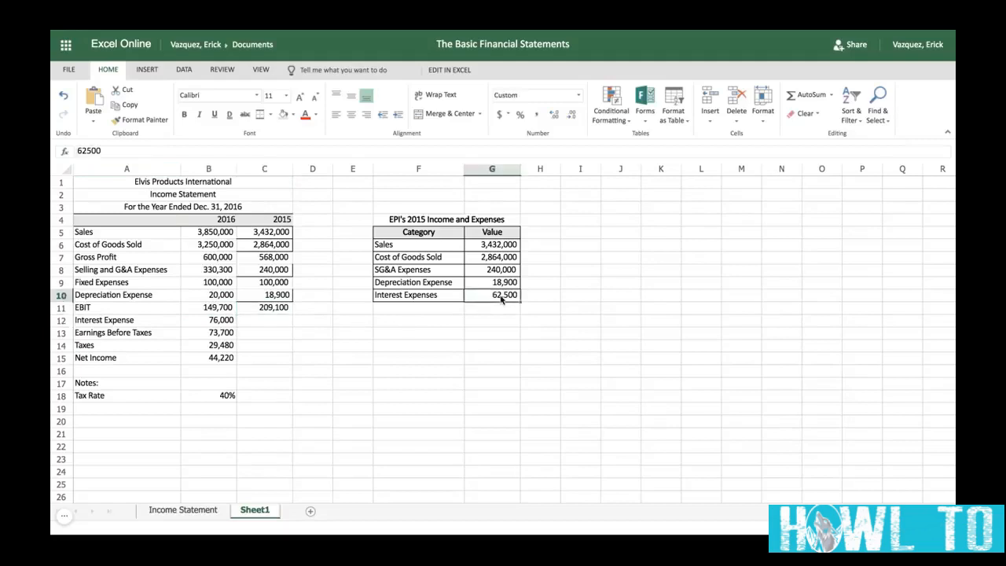
key("ctrl+c")
left_click(267, 322)
key("ctrl+v")
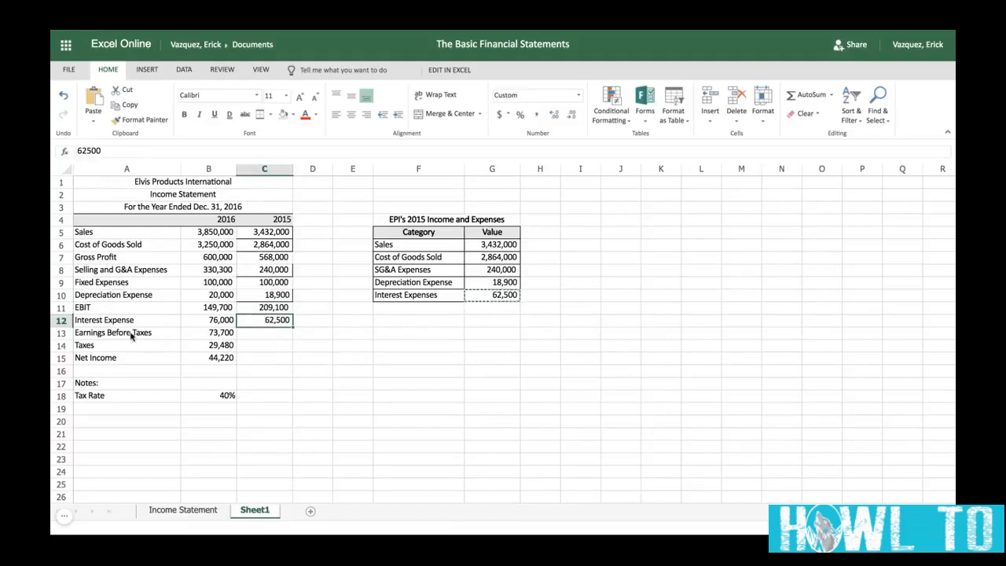
left_click(217, 334)
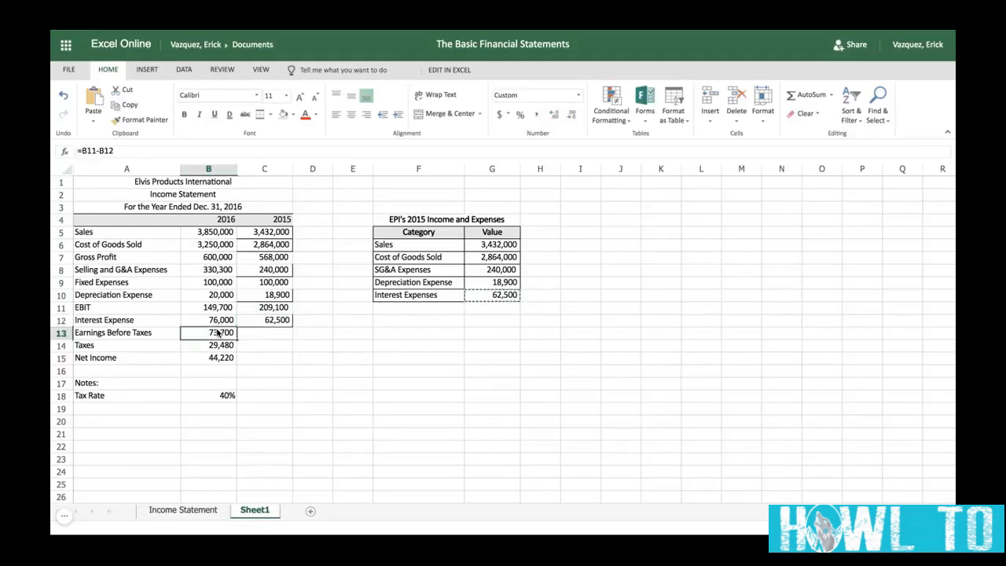
left_click_drag(236, 339, 237, 338)
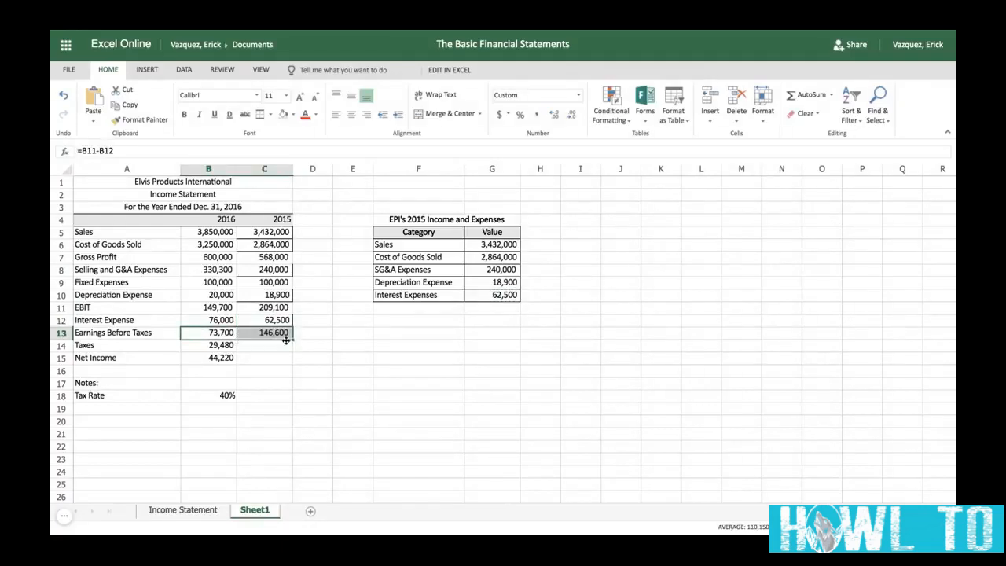
Remove the borders from the pasted 2015 values in C5, C6, C8, C10 and C12
left_click(269, 234)
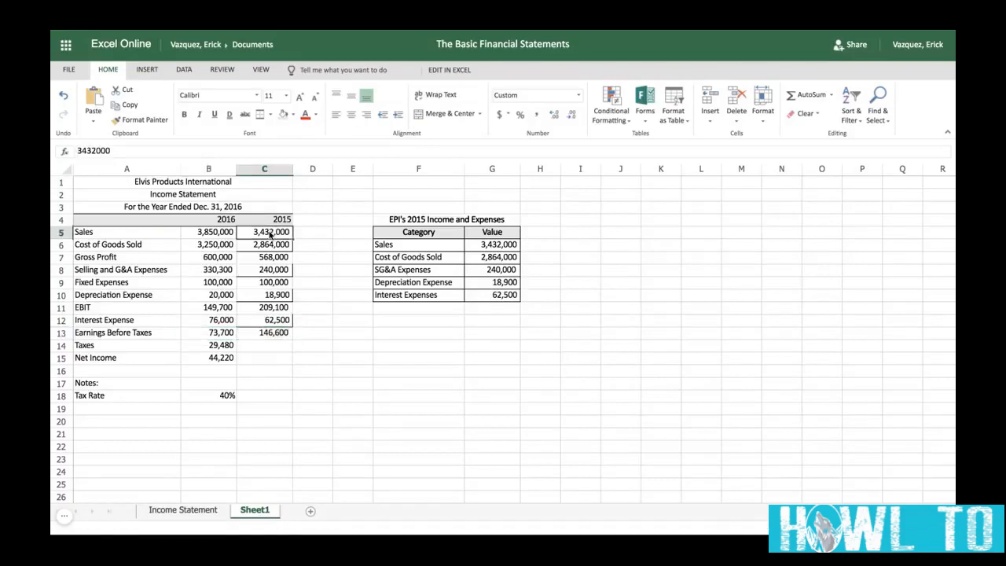
left_click(269, 115)
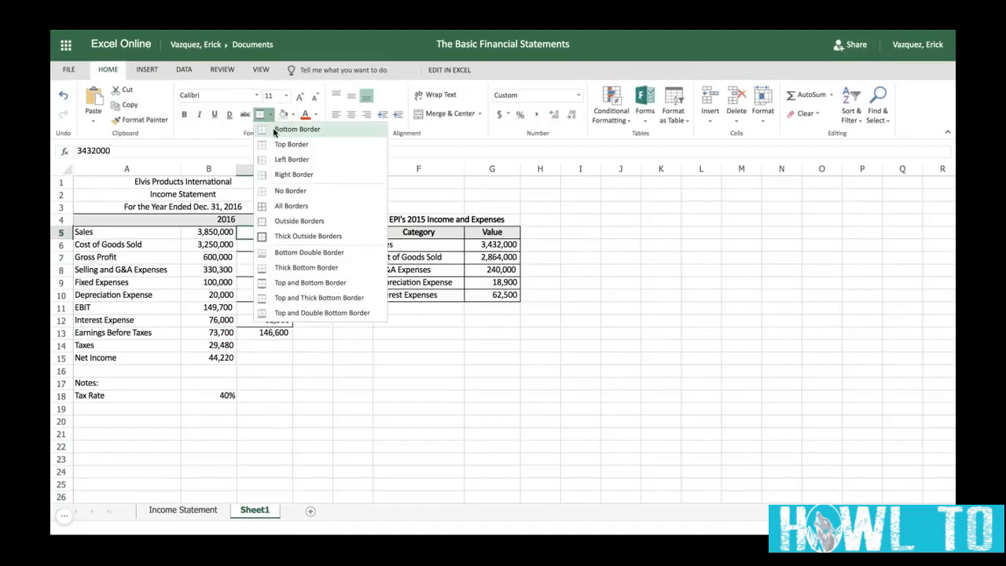
left_click(277, 192)
left_click(277, 193)
left_click(326, 220)
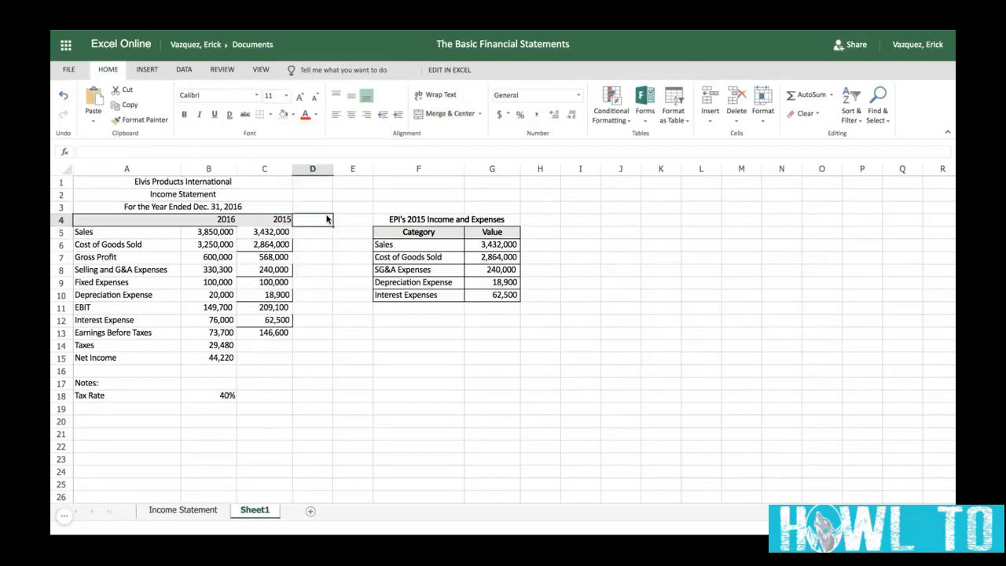
left_click(273, 250)
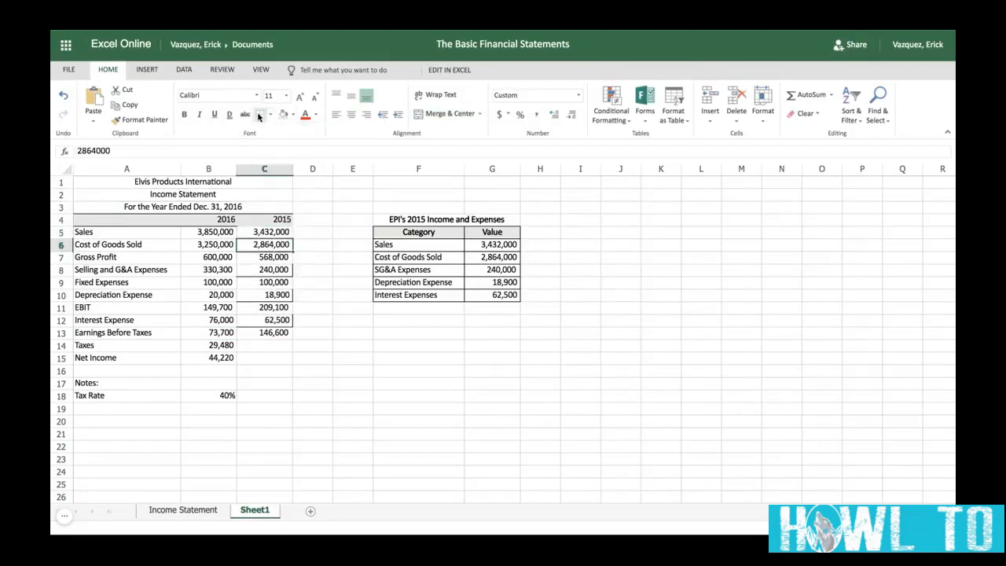
left_click(267, 270)
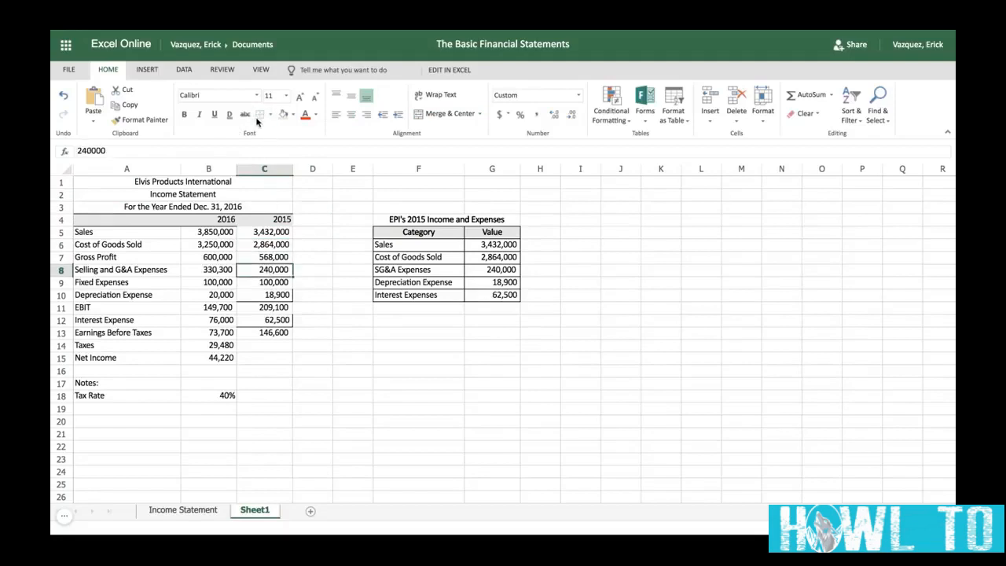
left_click(269, 295)
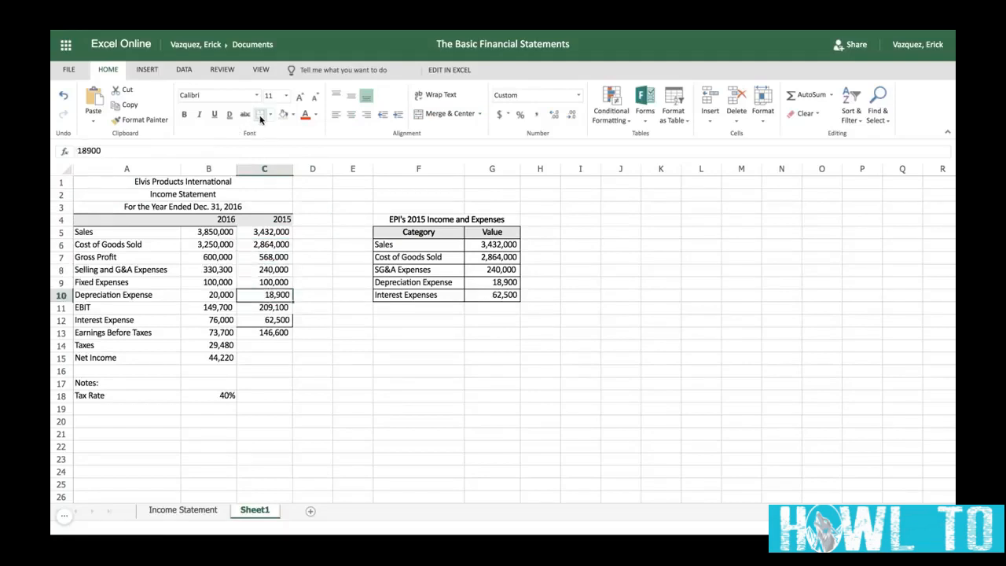
left_click(265, 322)
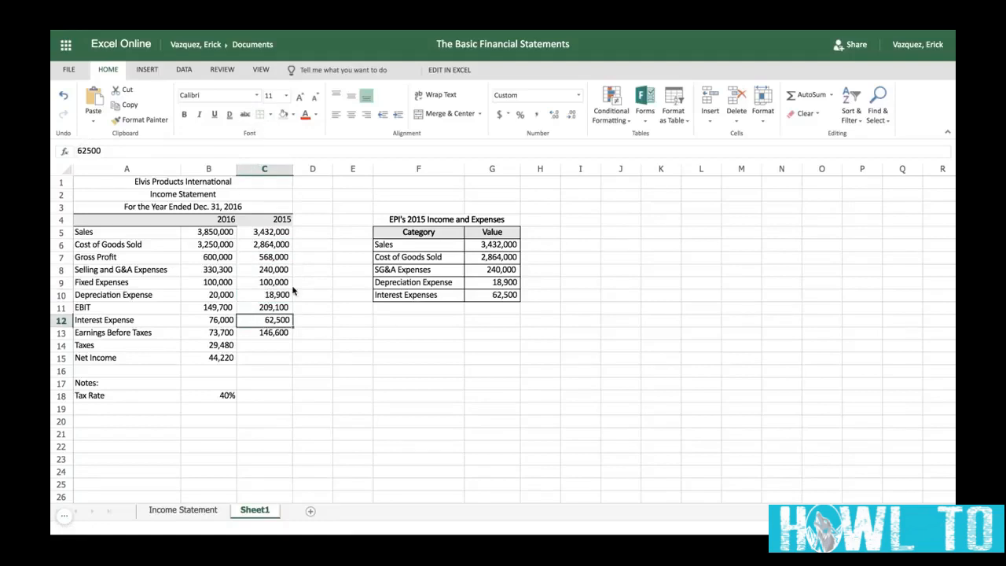
left_click(318, 324)
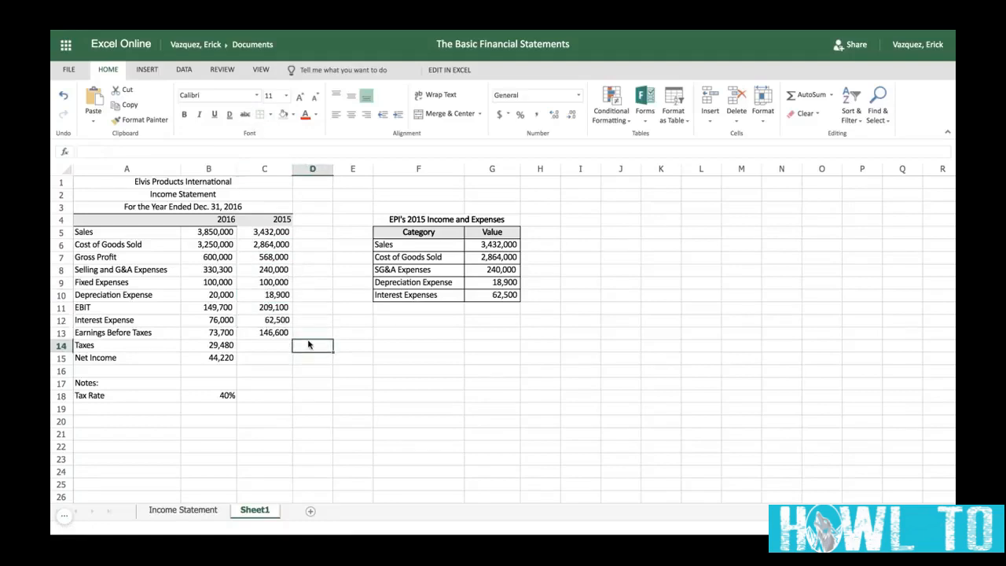
Check the tax rate cells in row 18 and fill the Taxes formula from B14 across to C14
left_click(272, 334)
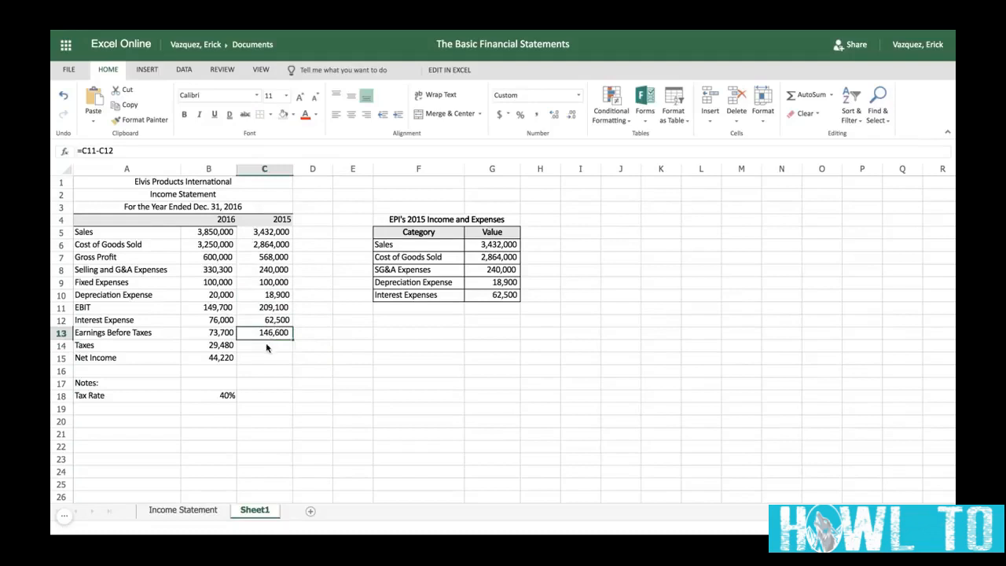
left_click(267, 347)
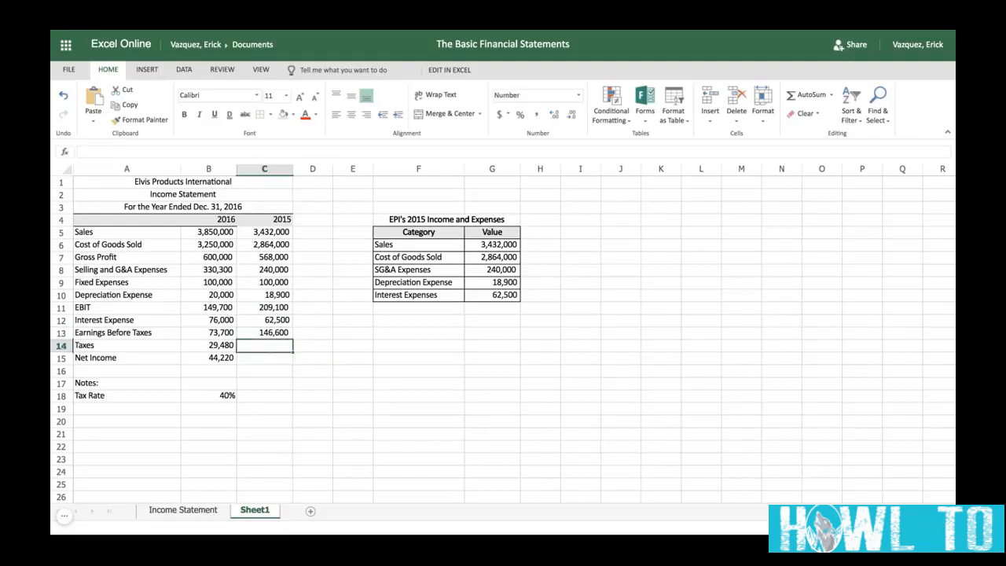
left_click(232, 396)
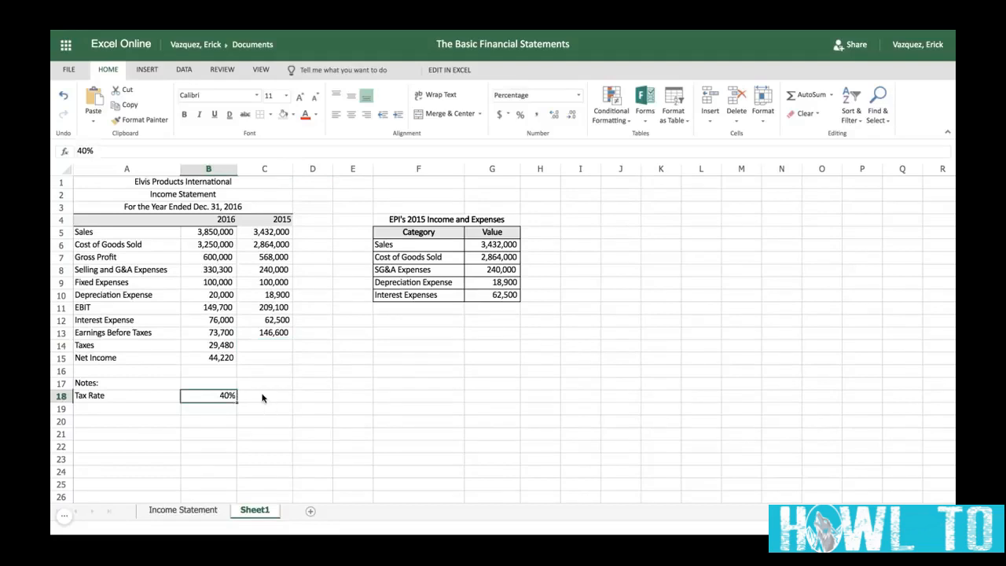
left_click(262, 397)
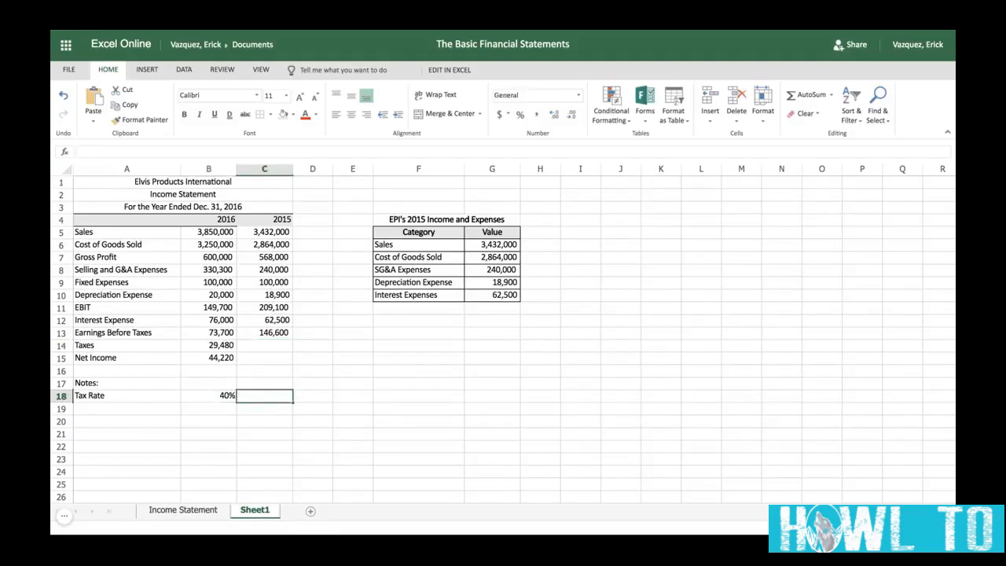
left_click(221, 351)
left_click_drag(237, 352, 266, 349)
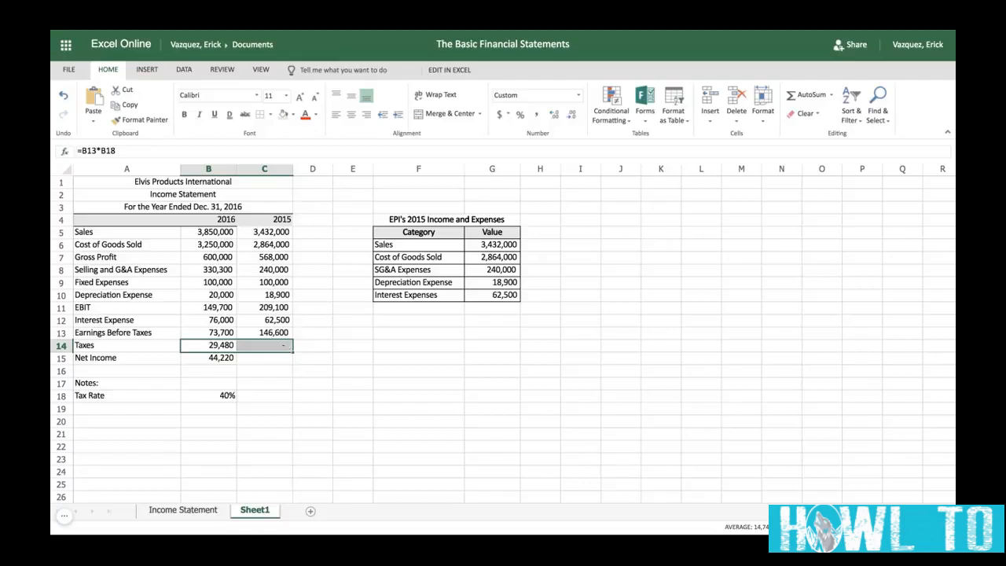
Make the tax rate reference absolute in the Taxes formula in B14, =B13*$B$18, and fill it across to C14
left_click(224, 354)
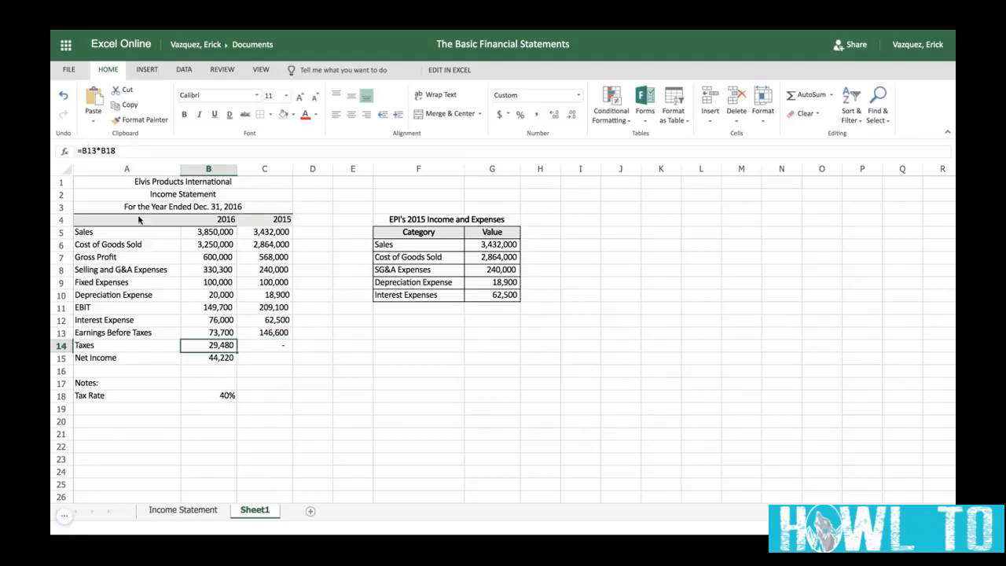
left_click(128, 150)
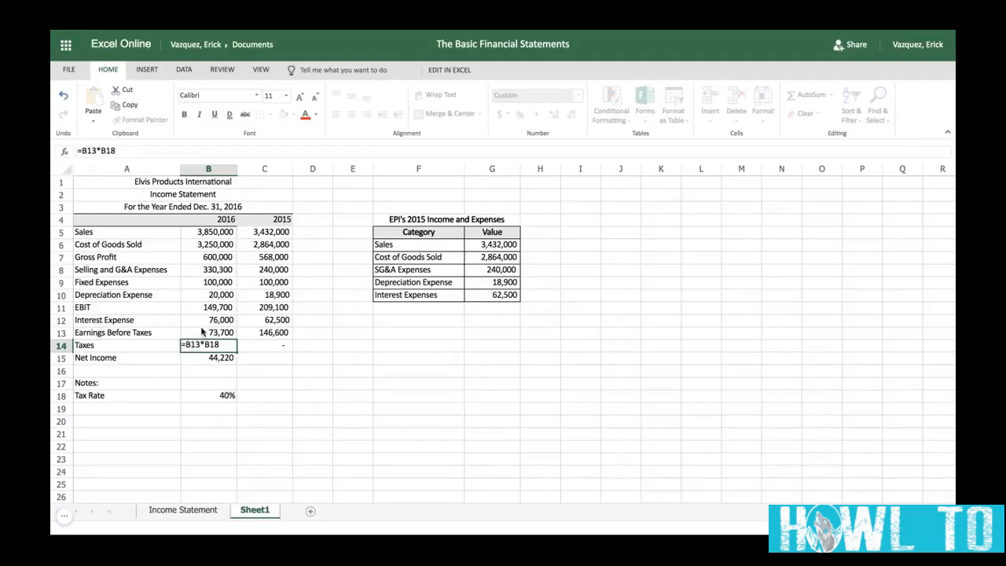
left_click(224, 396)
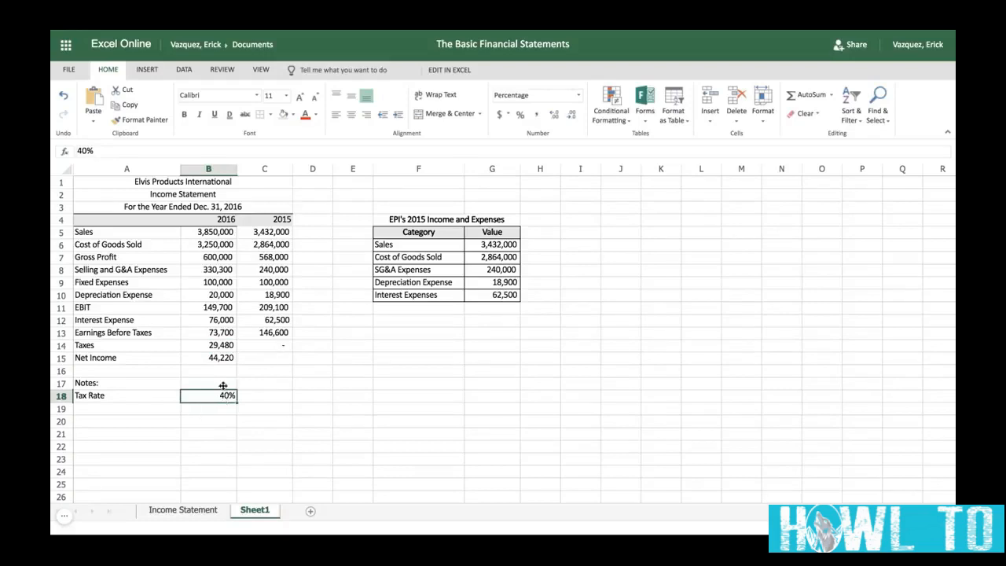
left_click(220, 346)
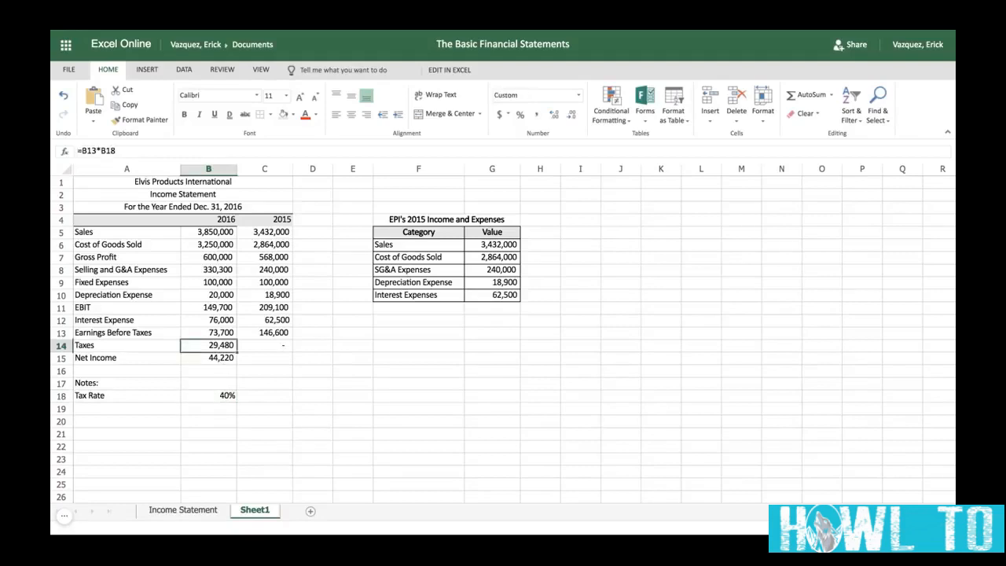
left_click(102, 150)
type("$B")
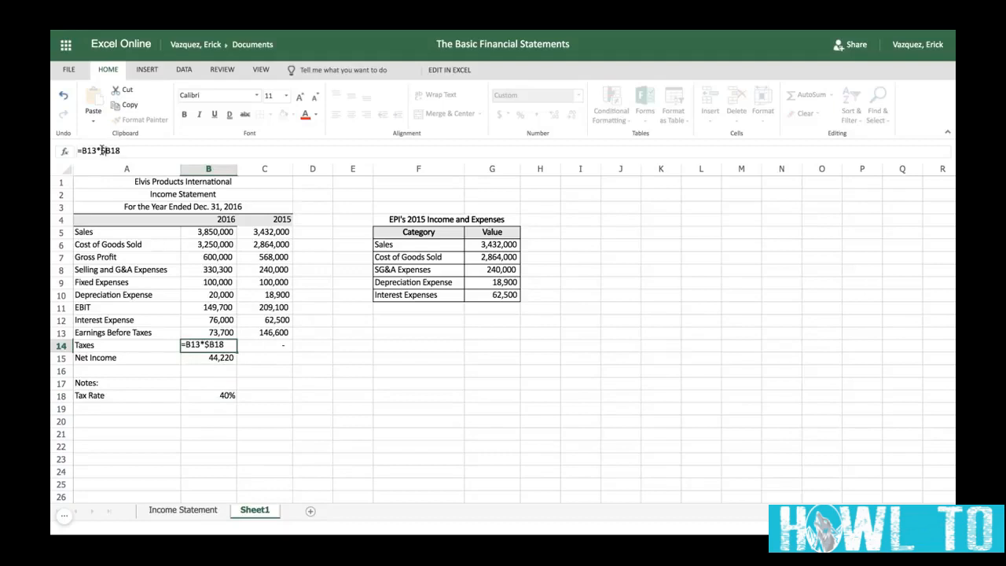
type("$")
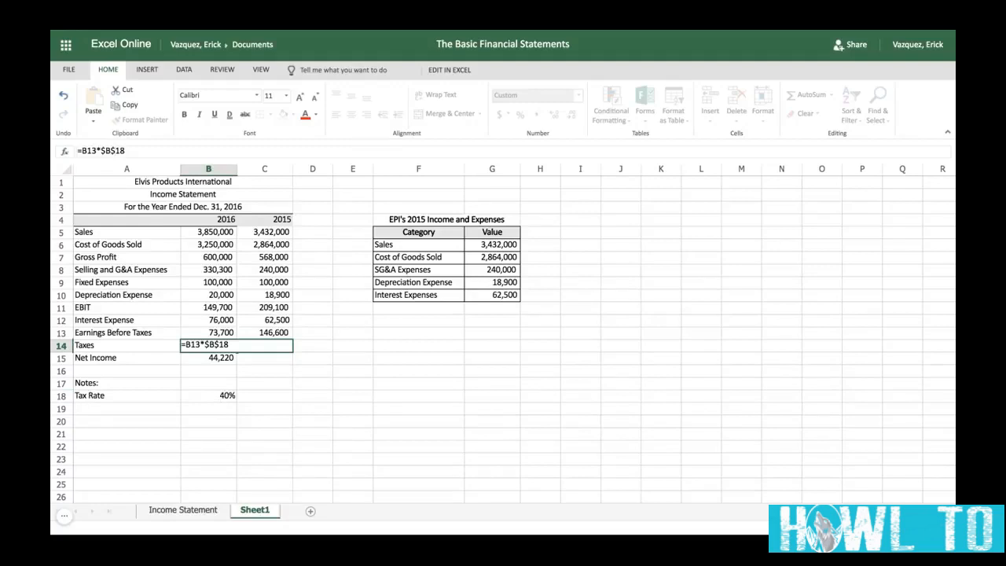
key("Return")
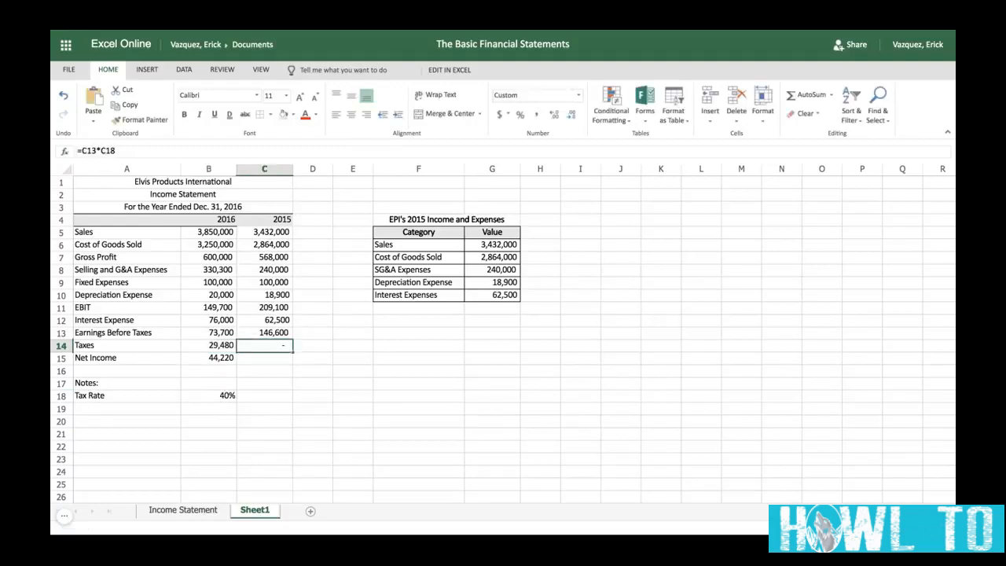
left_click(216, 347)
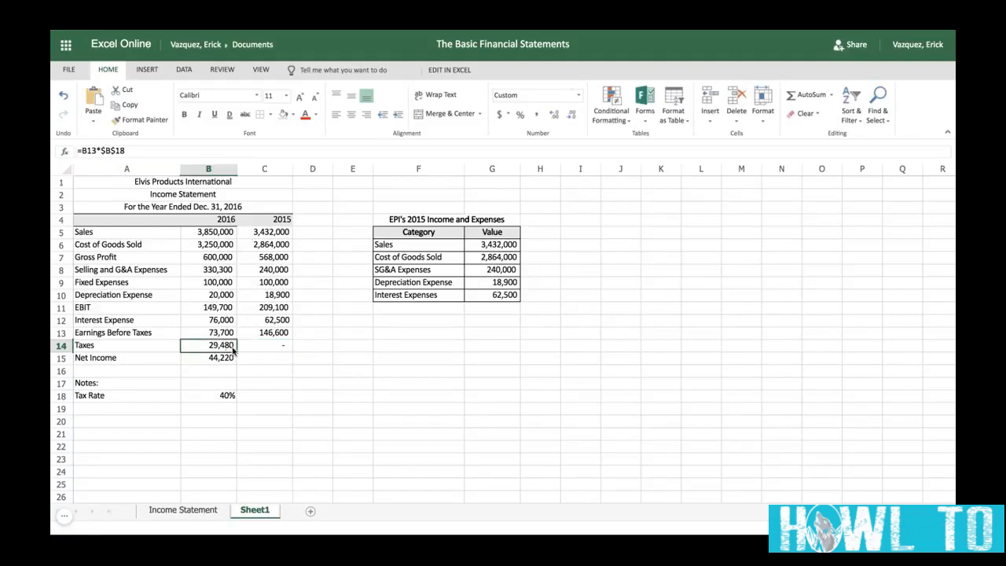
left_click_drag(235, 351, 289, 350)
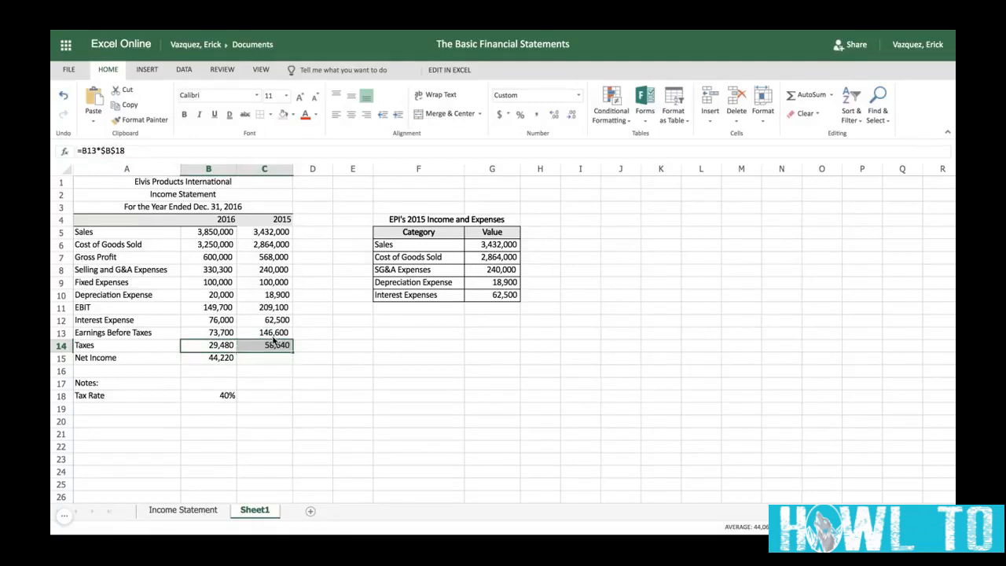
Add a bottom border to the 2015 header cell C4
left_click(269, 224)
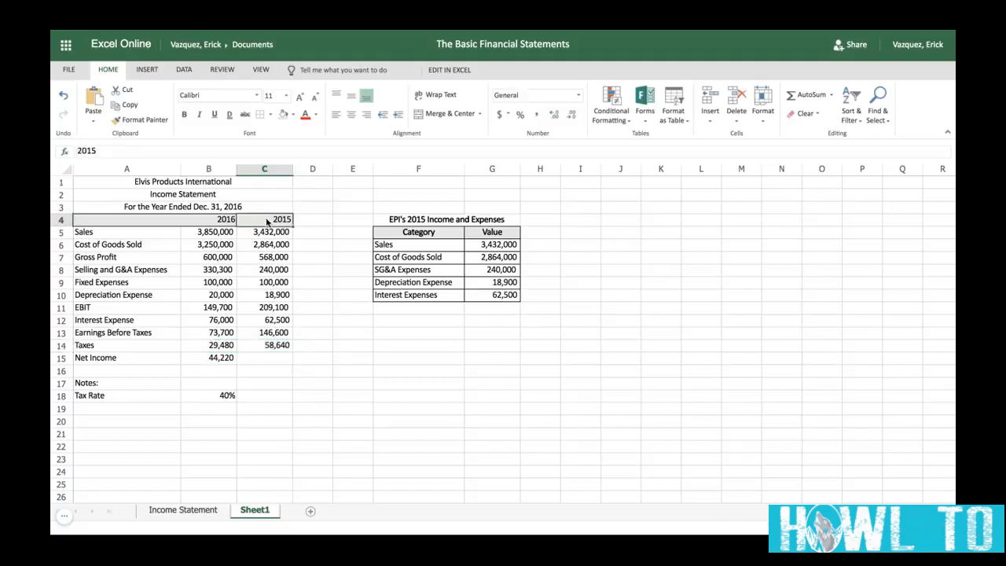
left_click(268, 115)
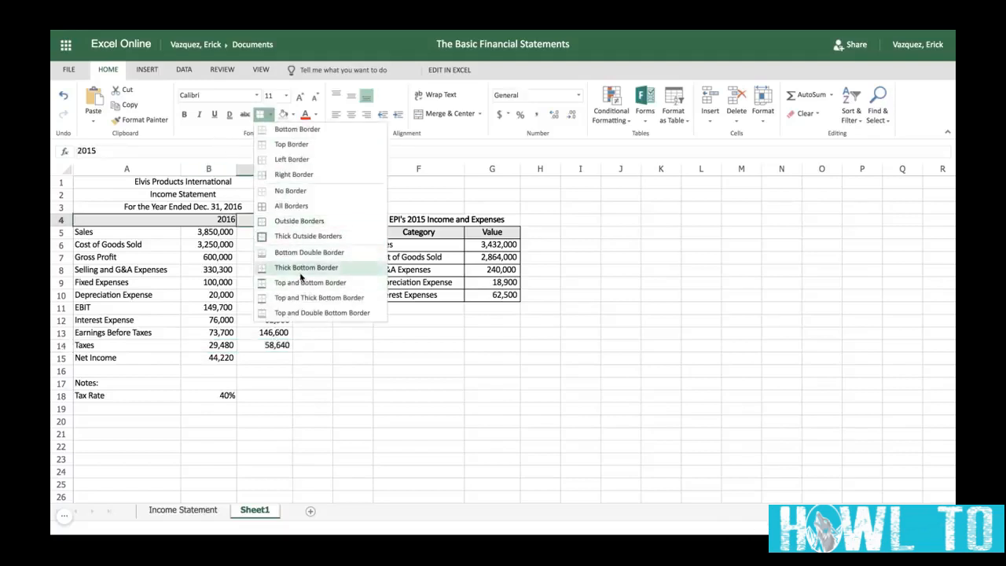
left_click(284, 131)
left_click(329, 321)
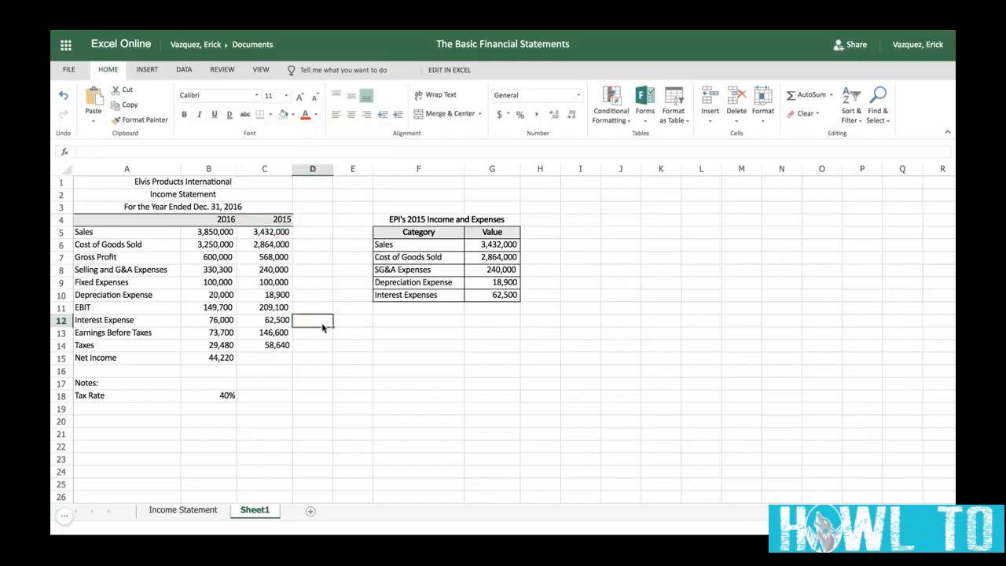
Fill the Net Income formula from B15 across to C15
left_click(245, 360)
left_click(229, 360)
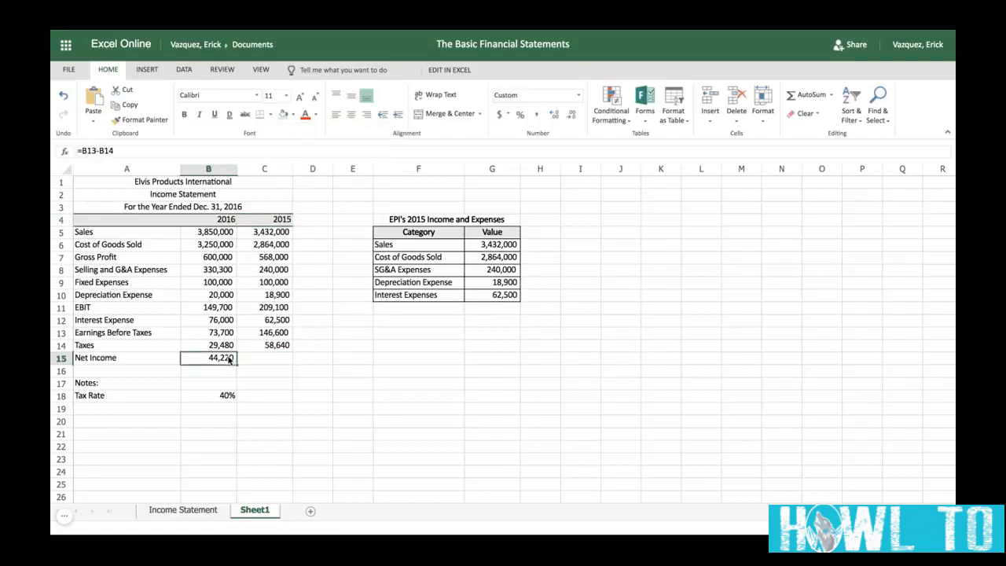
left_click(259, 362)
left_click(230, 362)
left_click_drag(236, 363, 291, 363)
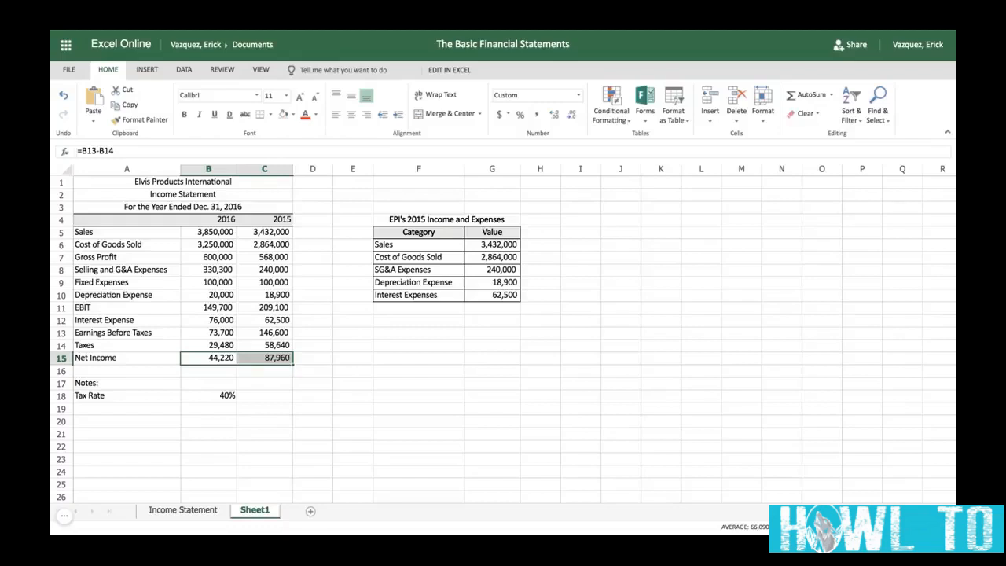
left_click(326, 360)
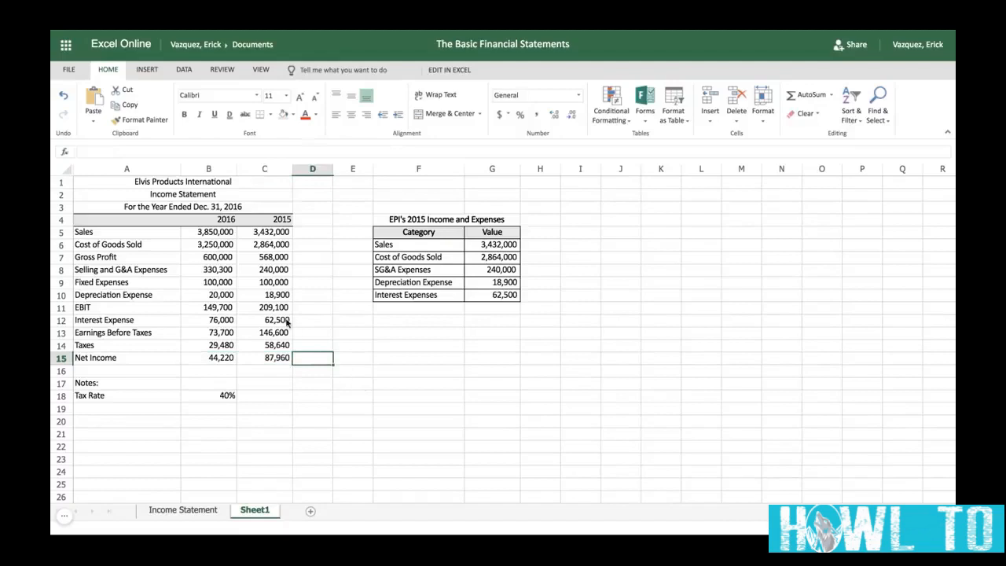
Add a bottom border to the Cost of Goods Sold, Depreciation Expense and Taxes values in B6:C6, B10:C10 and B14:C14
left_click(208, 244)
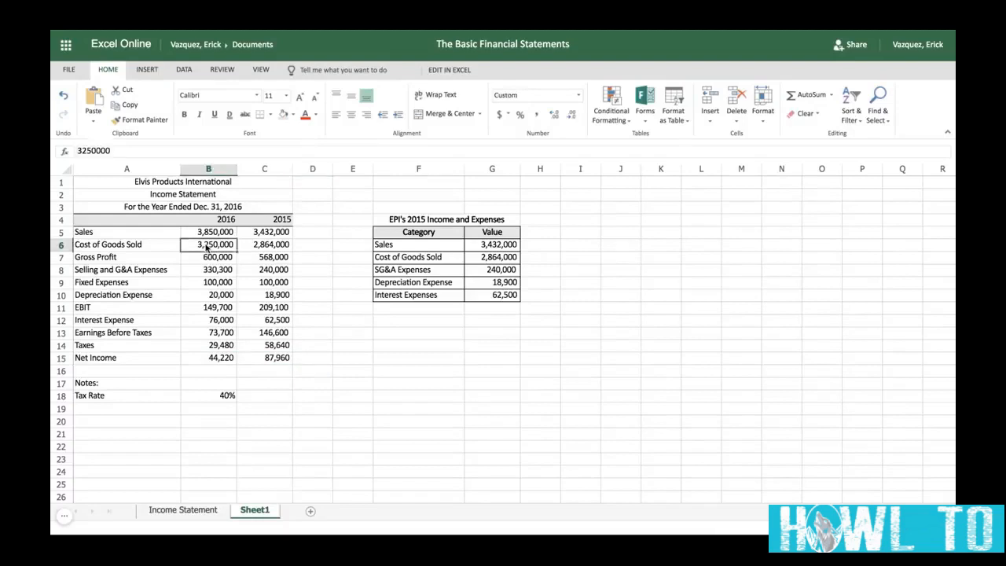
key("shift+Right")
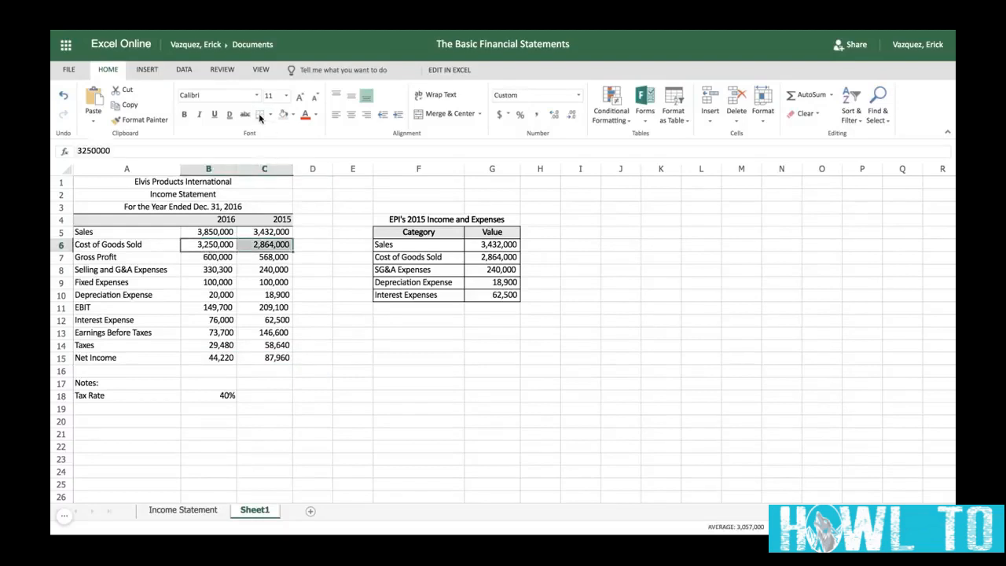
left_click(260, 116)
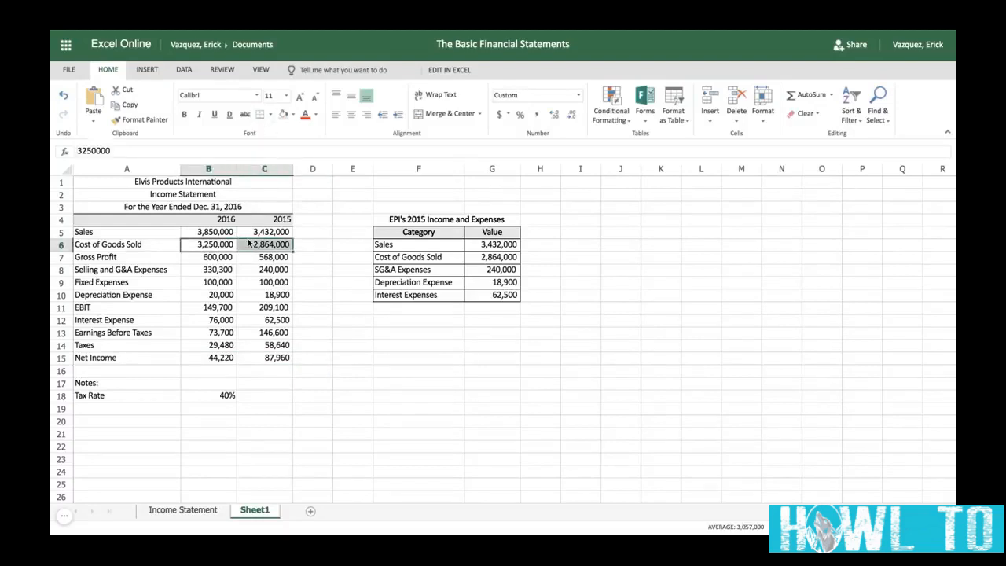
left_click(213, 295)
key("shift+Right")
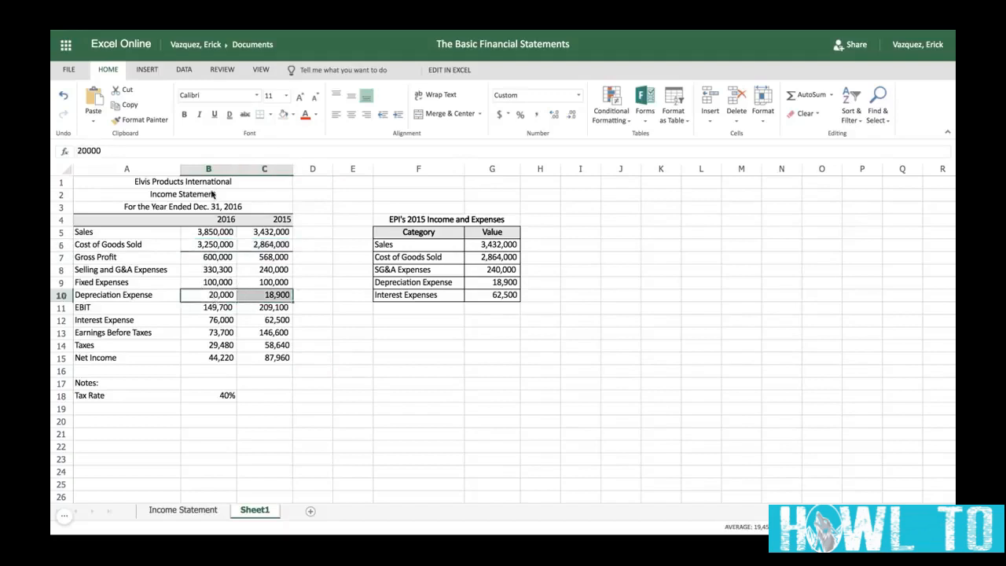
left_click(258, 116)
left_click(210, 347)
key("shift+Right")
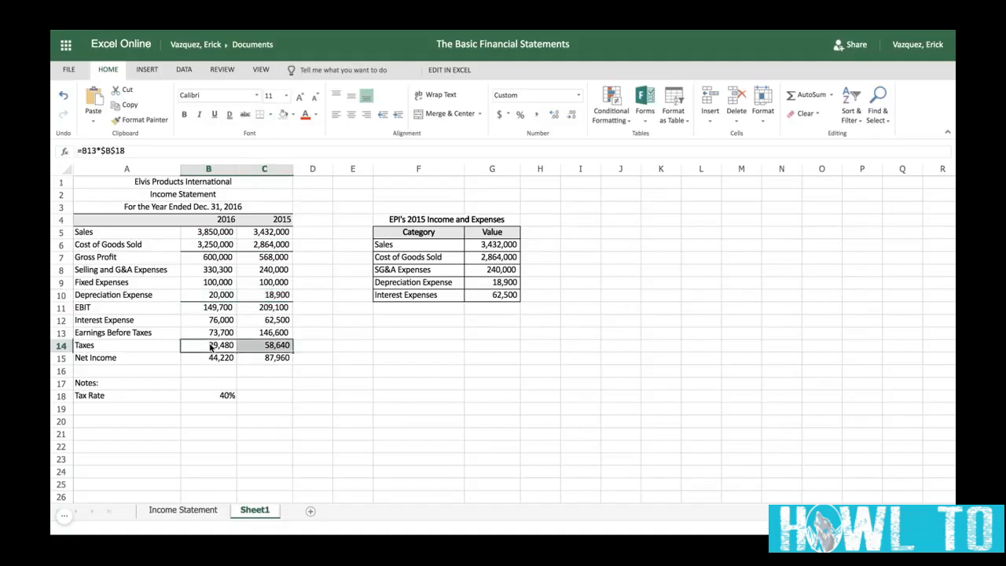
left_click(260, 116)
left_click(270, 116)
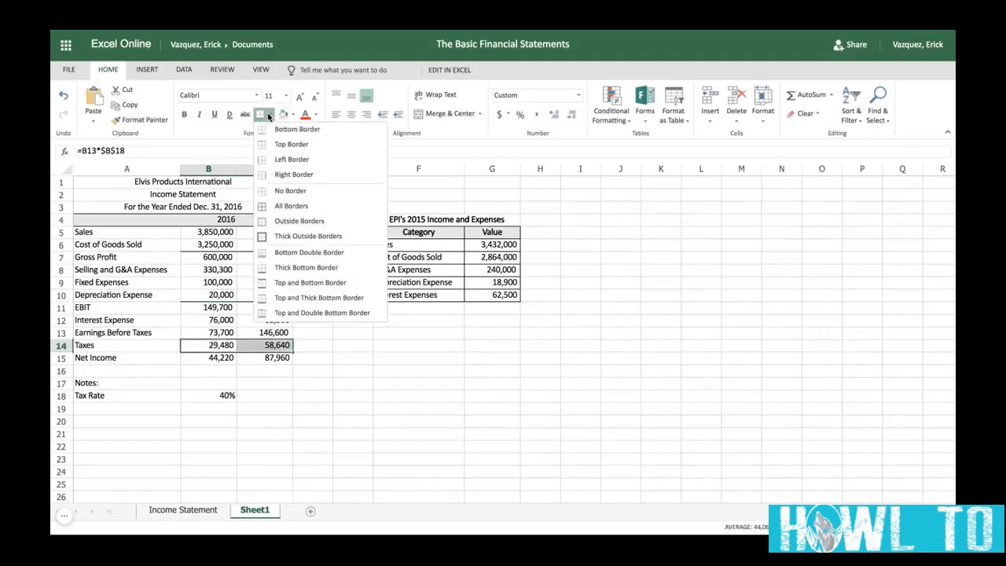
left_click(279, 411)
Apply a bottom double border to the Net Income values in B15:C15
left_click(222, 359)
key("shift+Right")
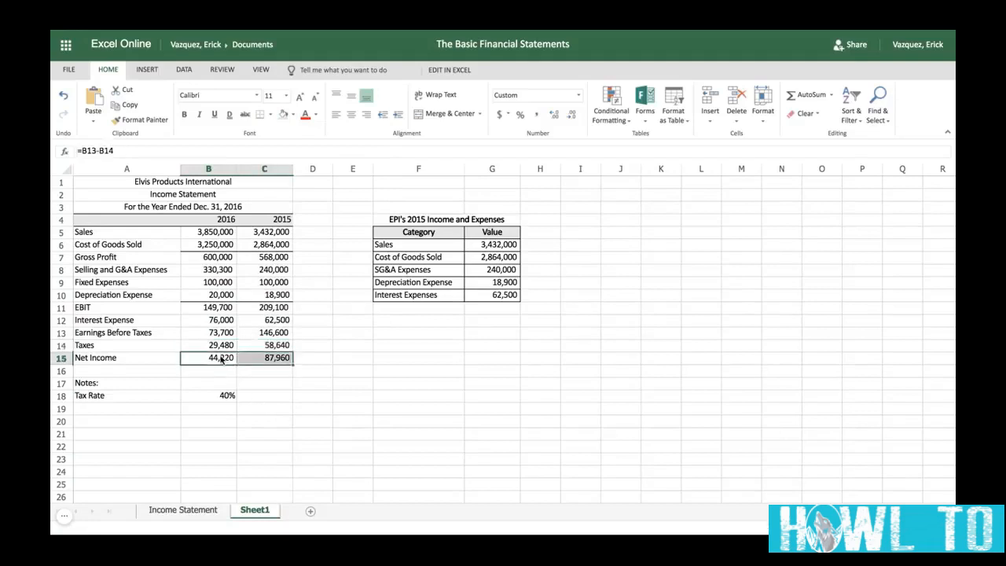
left_click(271, 116)
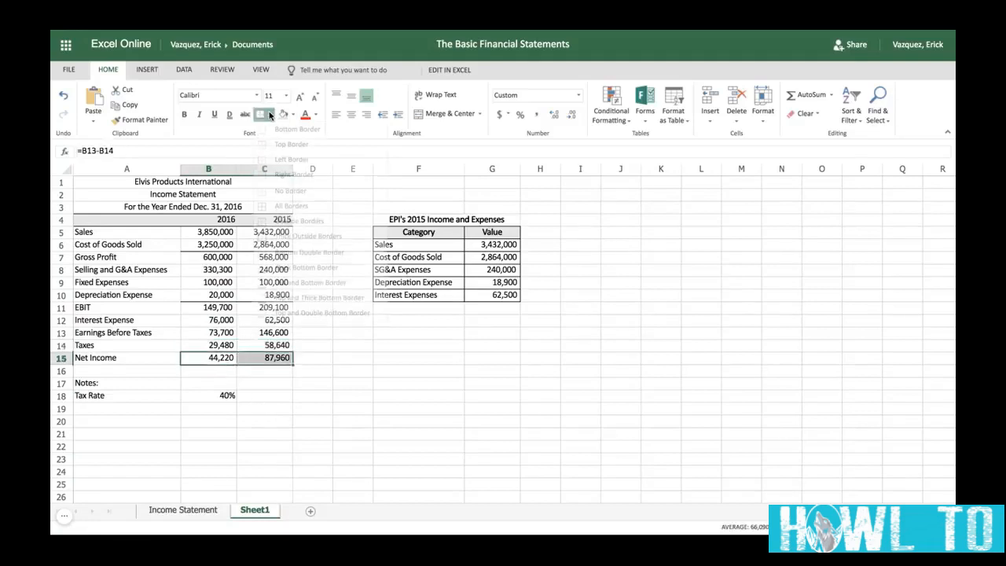
left_click(290, 252)
left_click(319, 346)
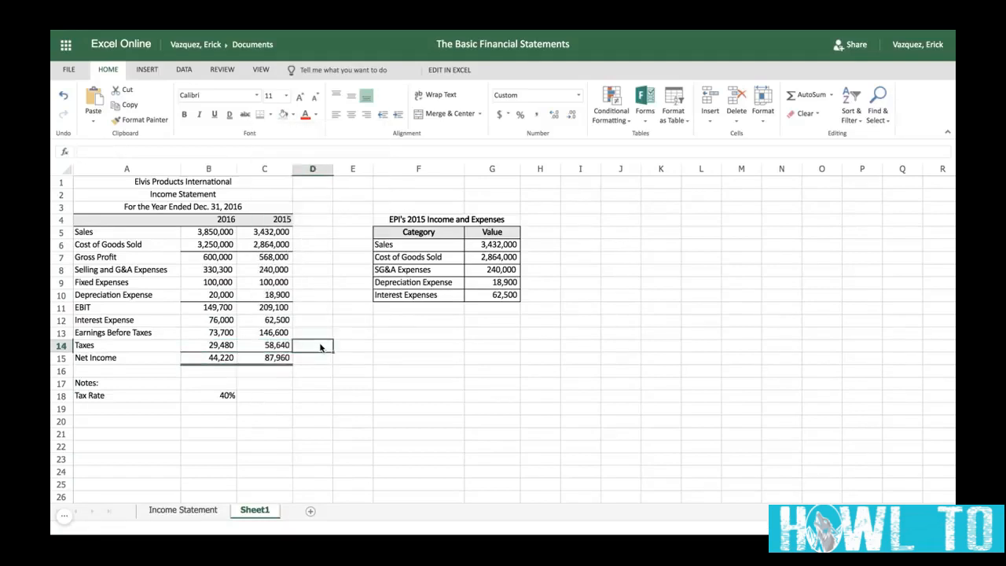
Bold the Gross Profit, EBIT, Earnings Before Taxes and Net Income values for both years in columns B and C
left_click(202, 259)
key("shift+Right")
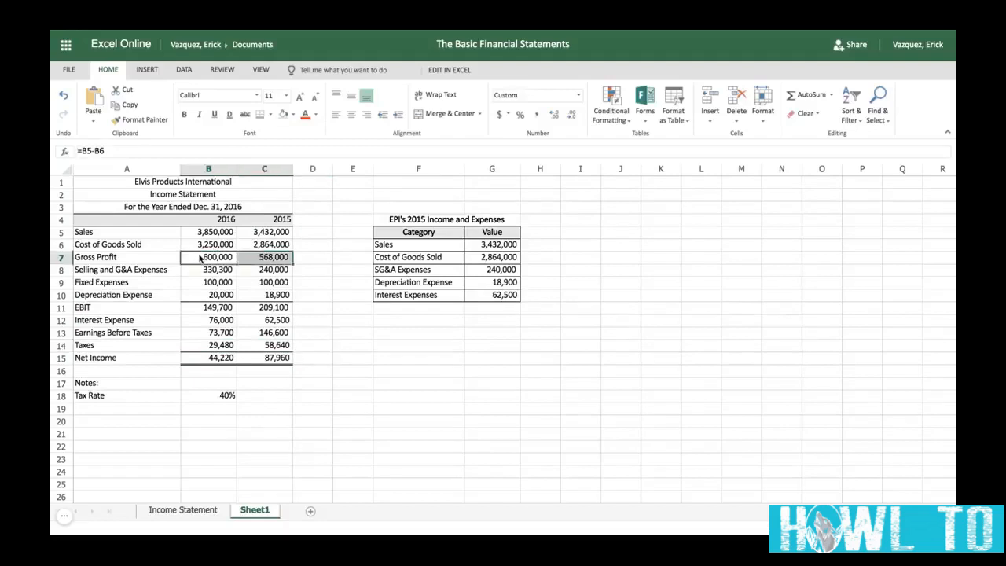
key("ctrl+b")
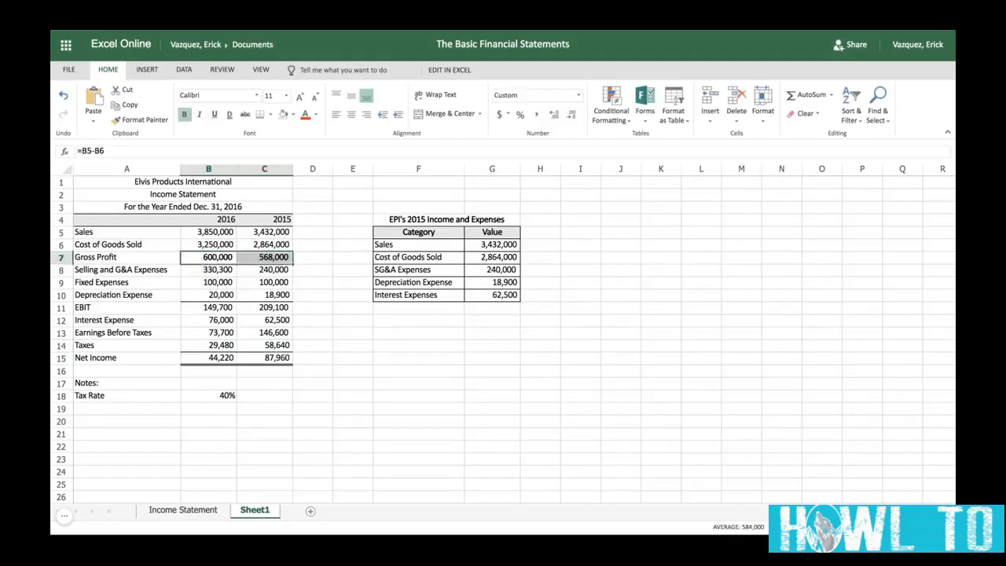
left_click(214, 309)
key("shift+Right")
key("ctrl+b")
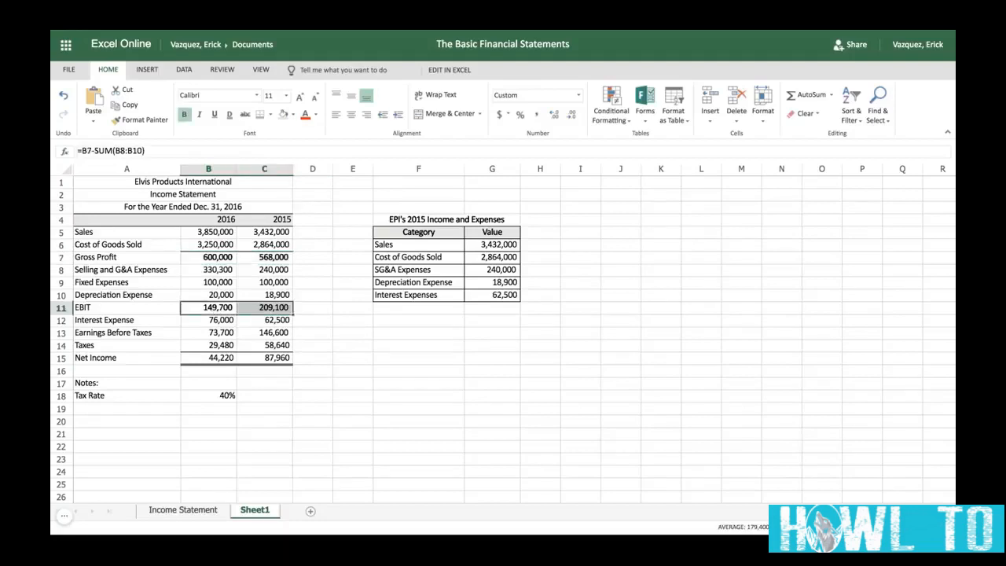
left_click(221, 335)
key("shift+Right")
key("ctrl+b")
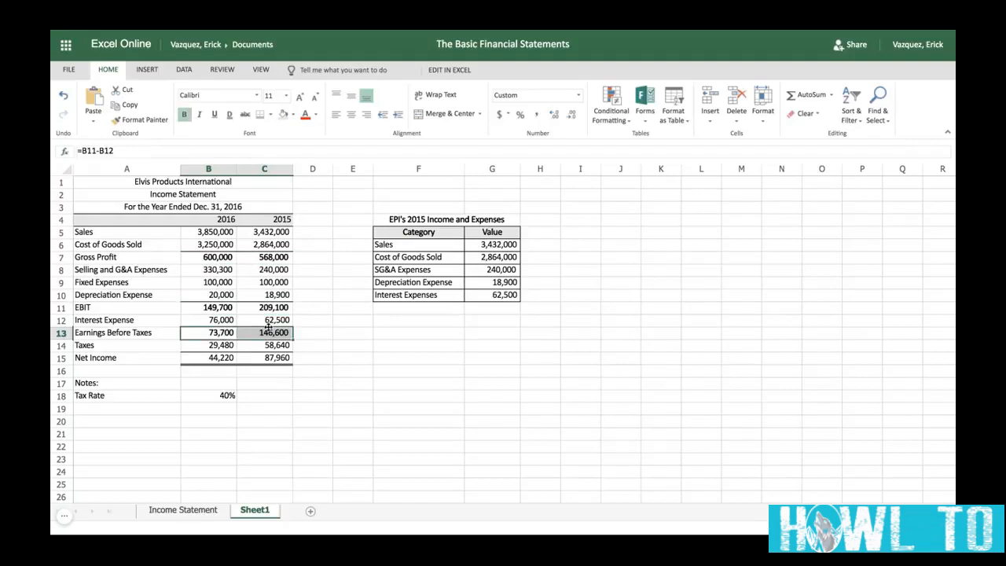
left_click(217, 359)
key("shift+Right")
key("ctrl+b")
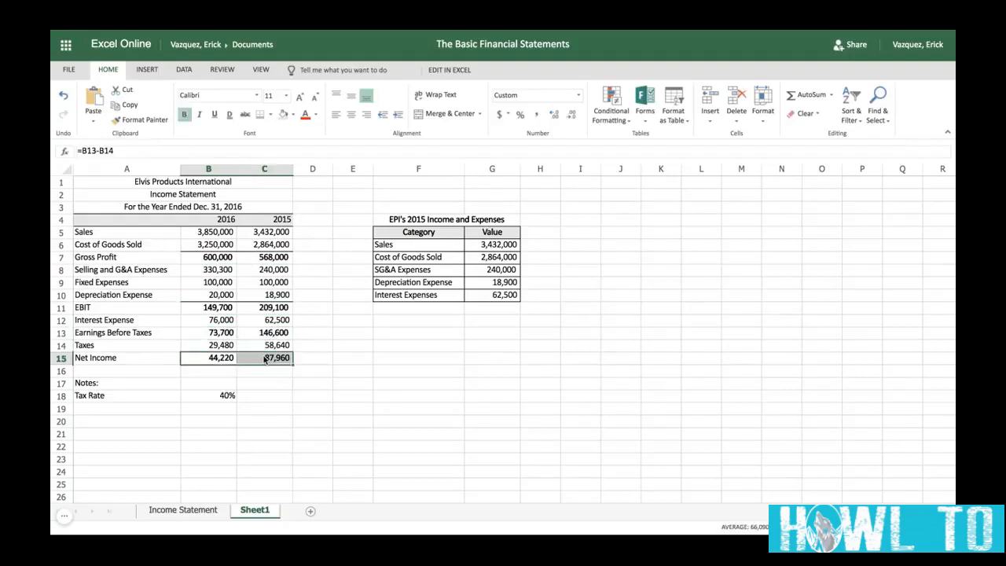
Check the label and header formatting on the Income Statement sheet and return to Sheet1
scroll(305, 385, "down", 1)
scroll(305, 384, "up", 1)
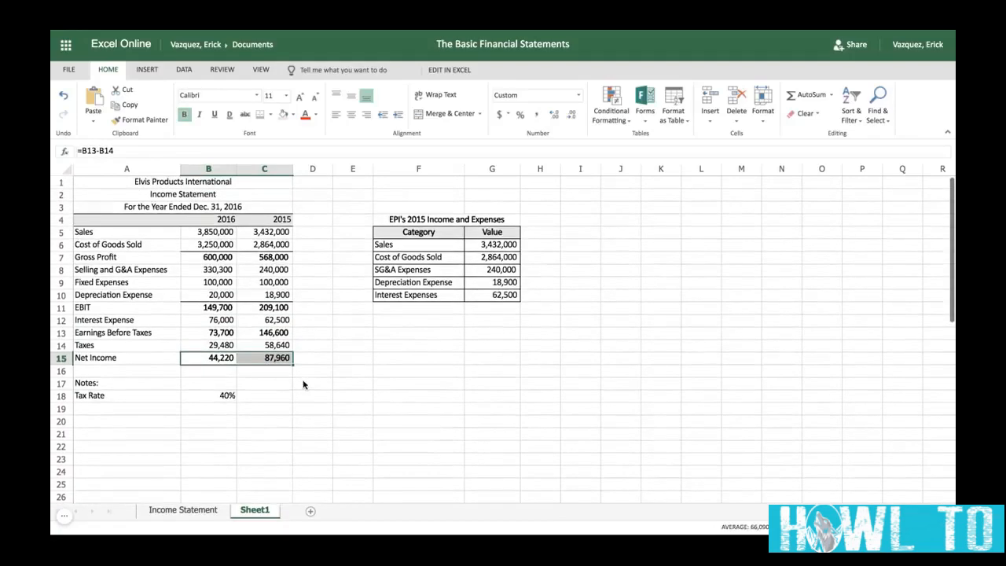
left_click(196, 511)
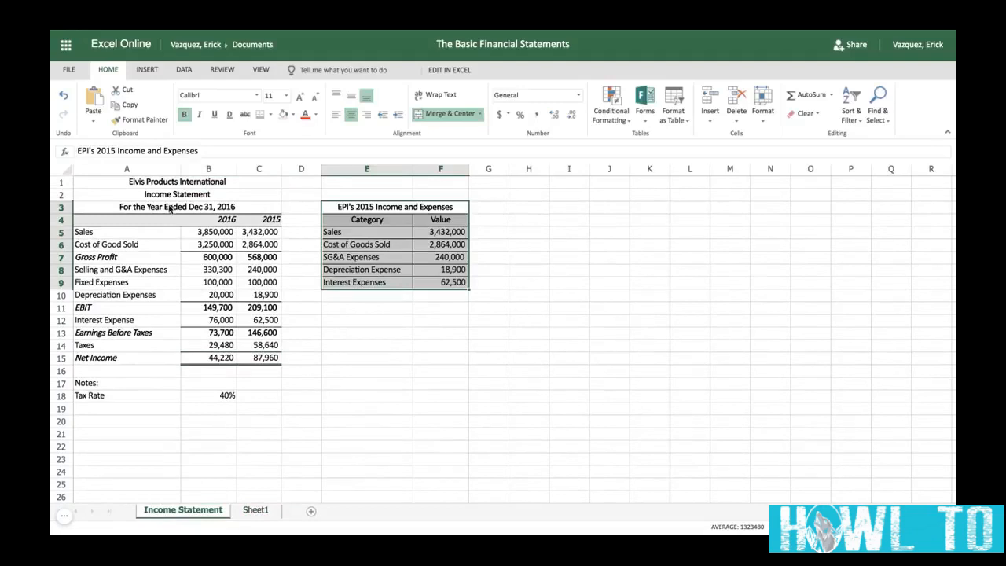
left_click(252, 510)
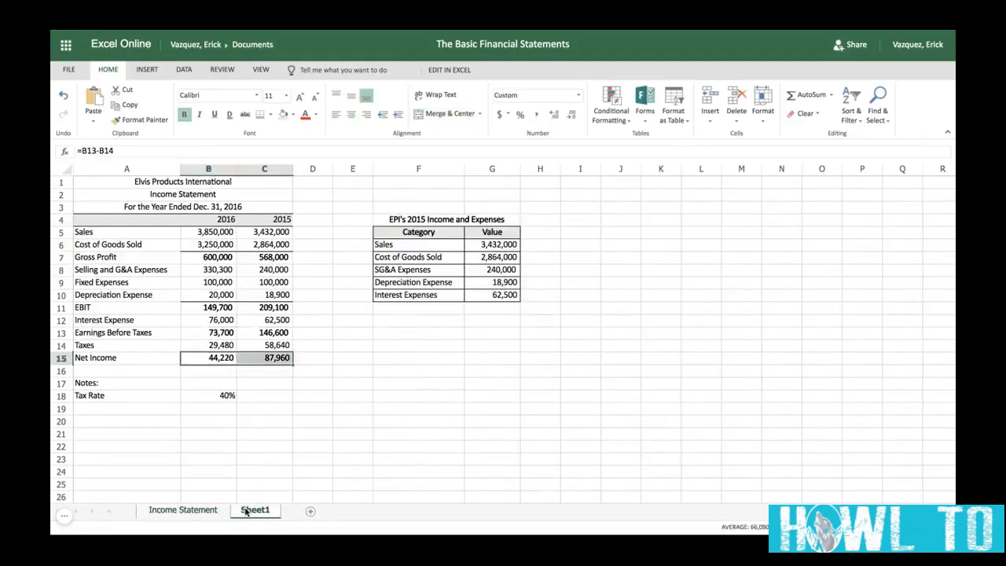
left_click(279, 446)
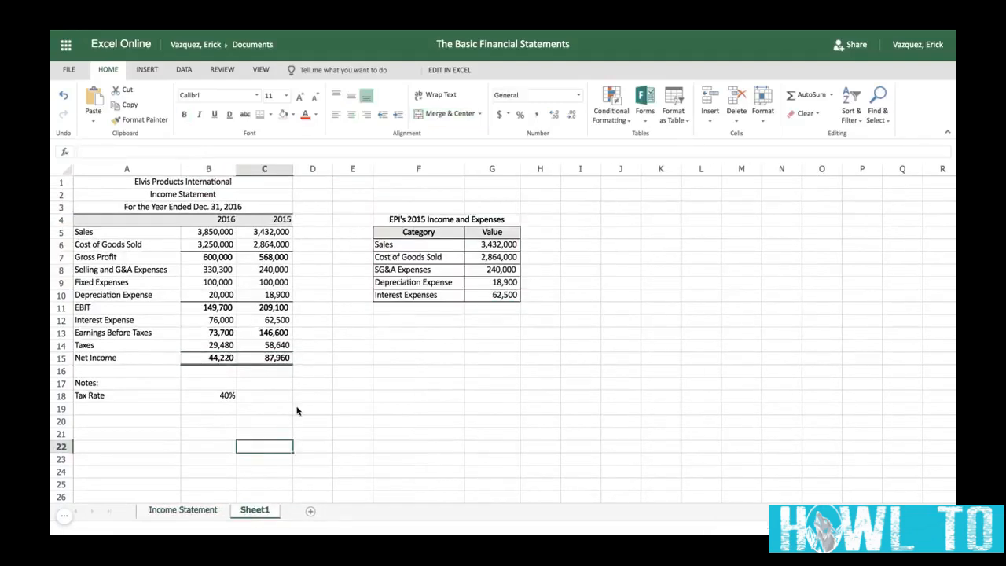